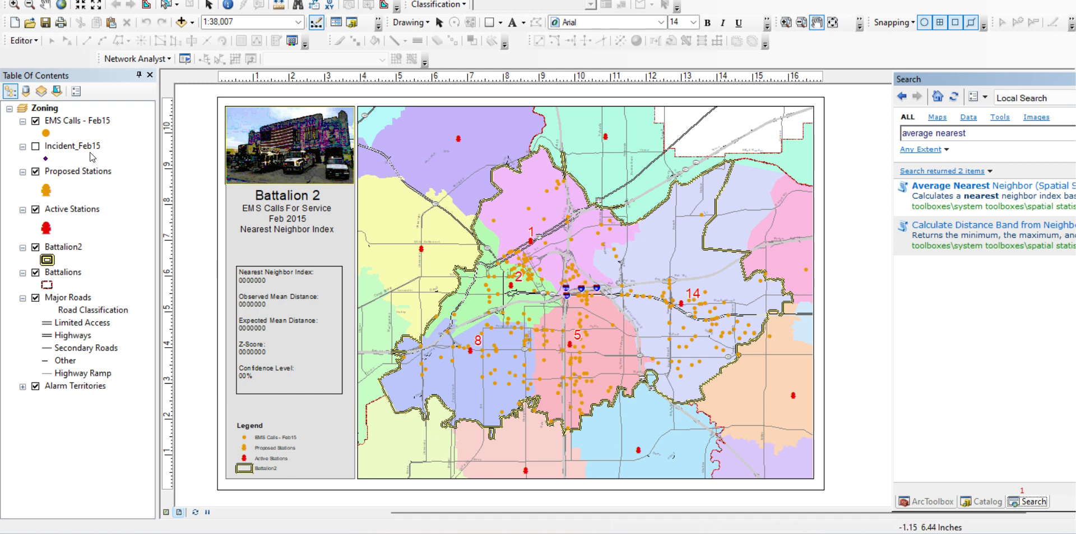
Show the Incident_Feb15 points briefly for comparison, hide them again, and turn off the Proposed Stations layer
left_click(90, 121)
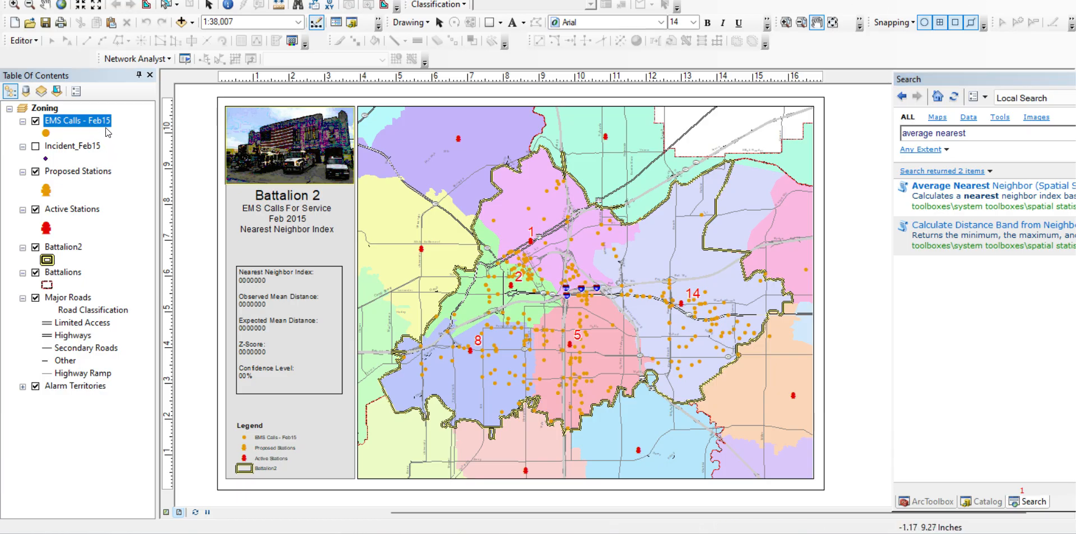
left_click(34, 147)
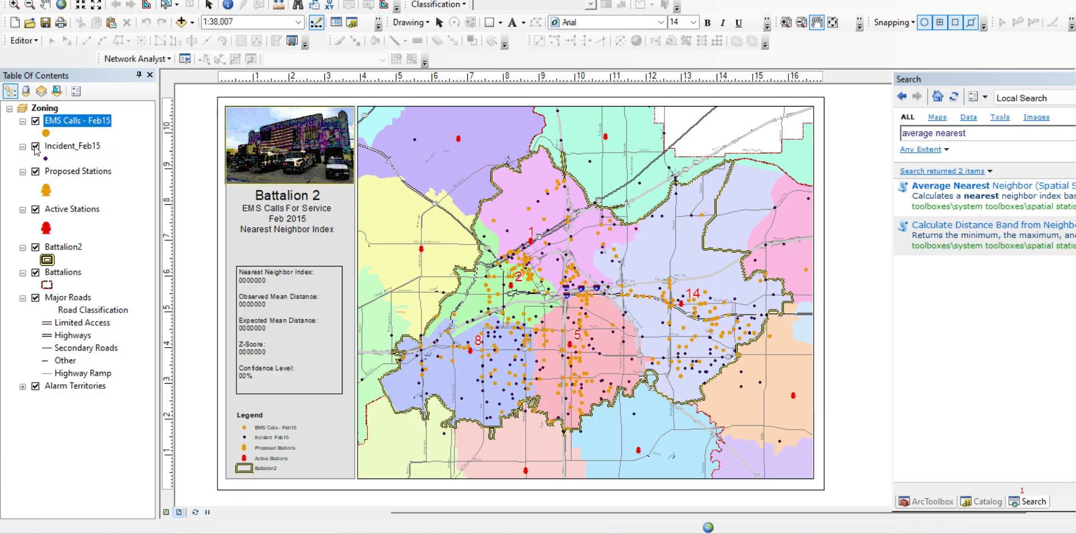
left_click(35, 147)
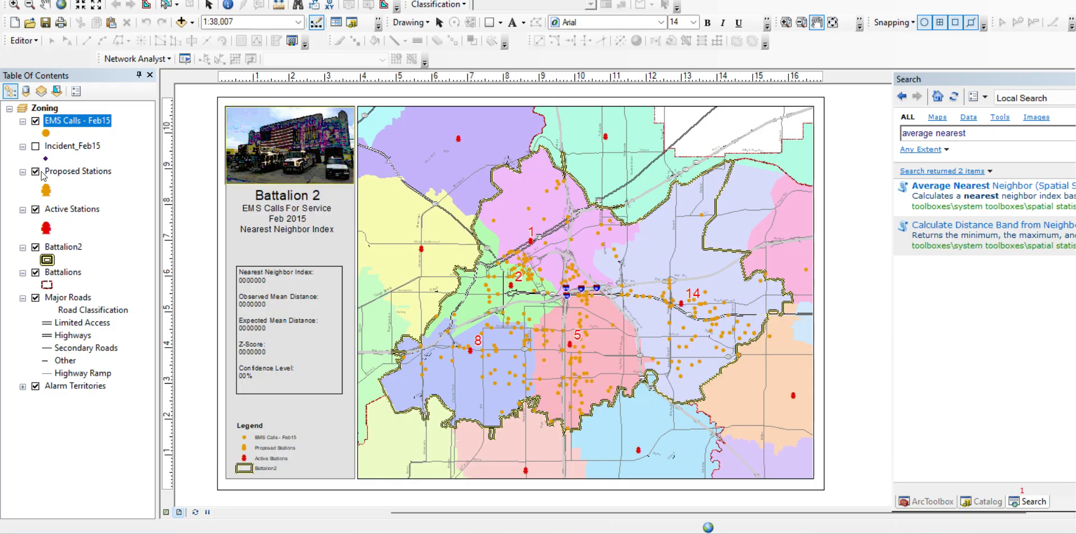
left_click(36, 172)
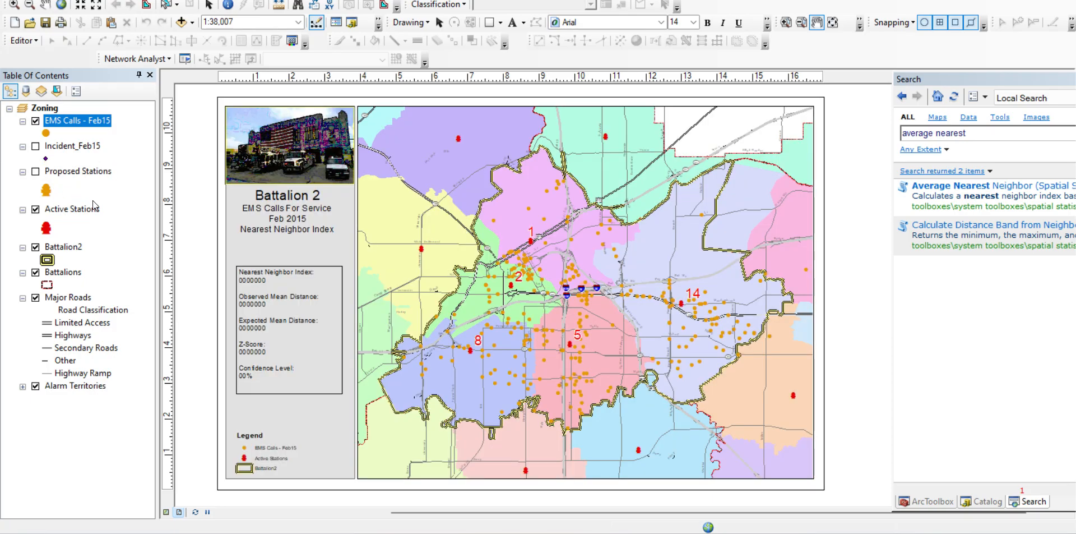
left_click(84, 172)
left_click(82, 210)
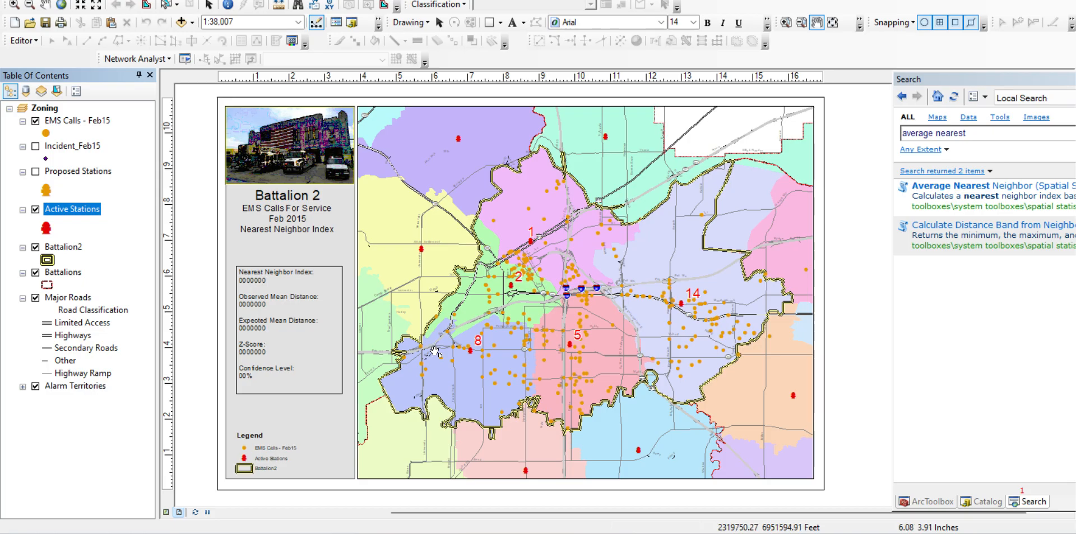
left_click(87, 121, "ctrl")
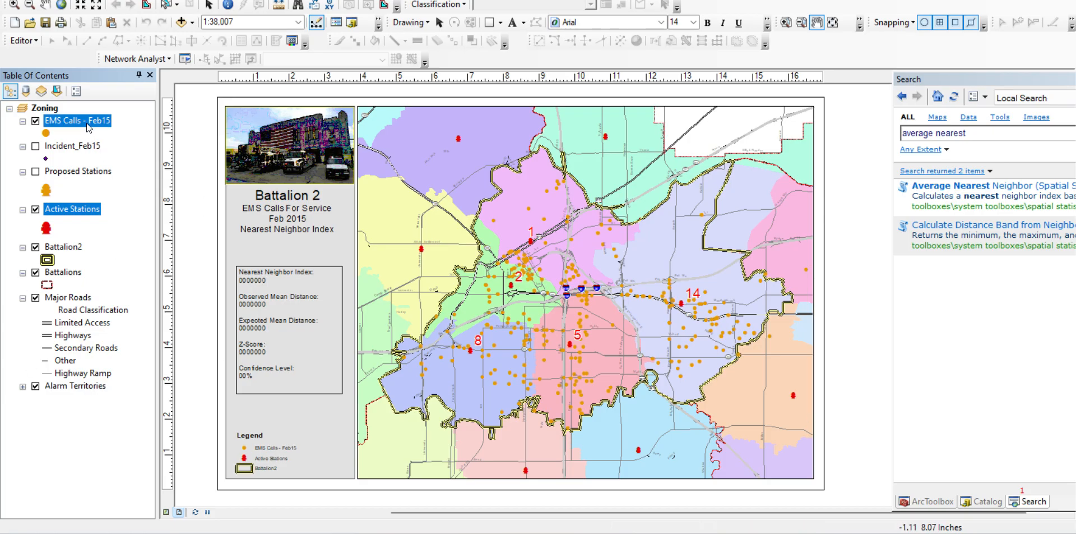
left_click(87, 123)
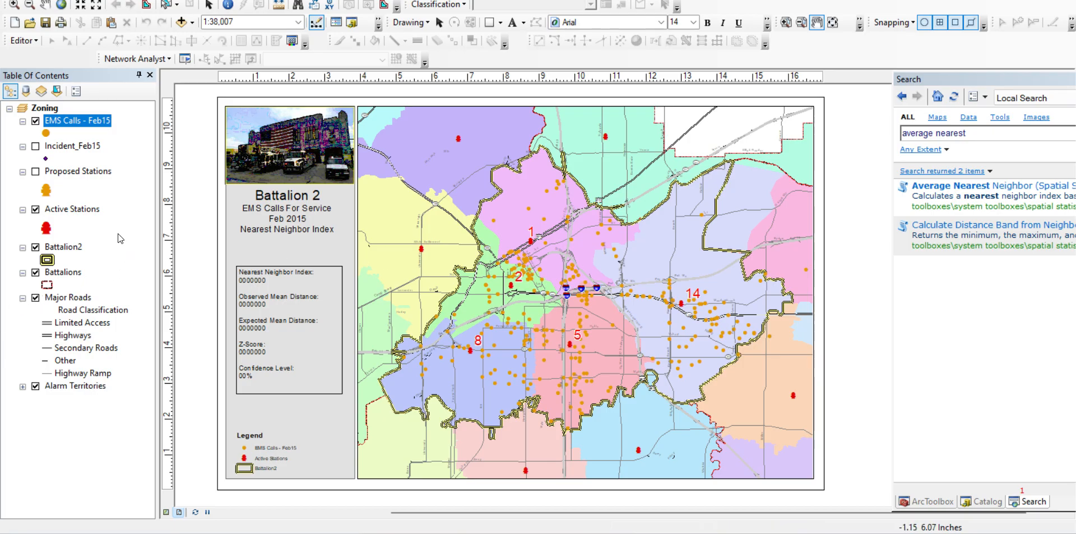
left_click(77, 247)
right_click(77, 247)
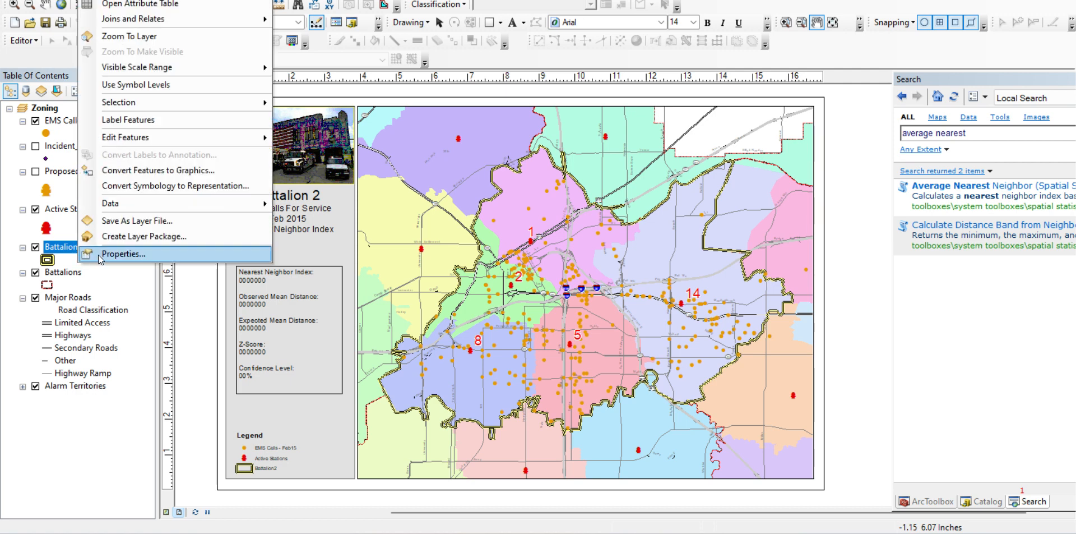
left_click(99, 254)
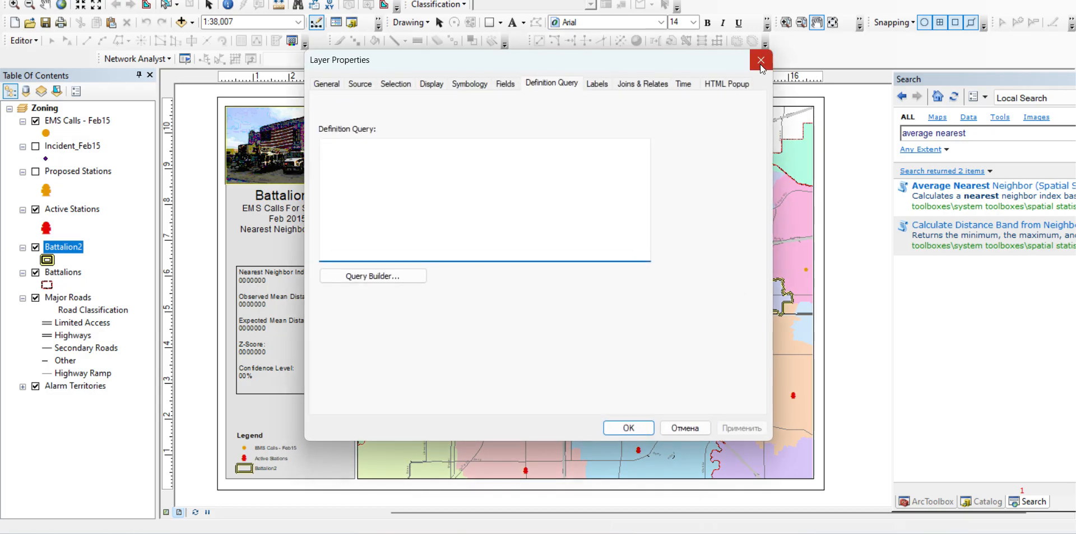
left_click(760, 62)
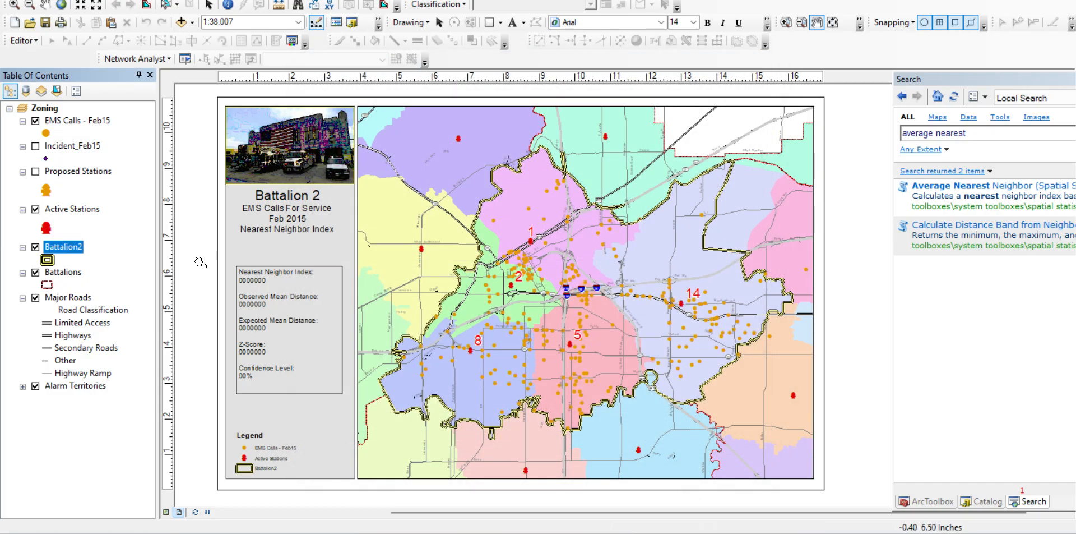
Open the Battalion2 layer's attribute table and copy the polygon's Shape_Area value
right_click(79, 249)
left_click(156, 7)
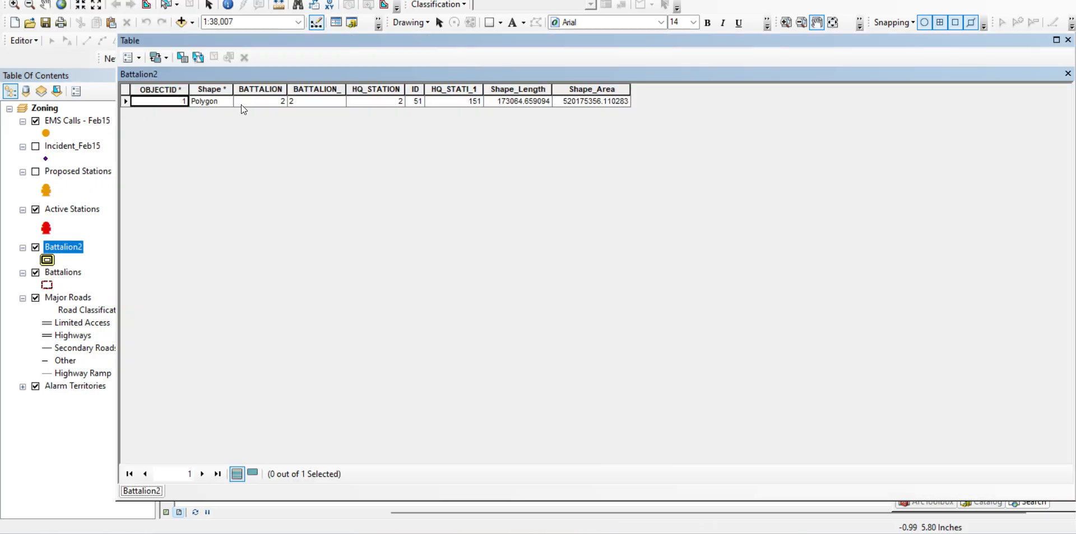
left_click(602, 104)
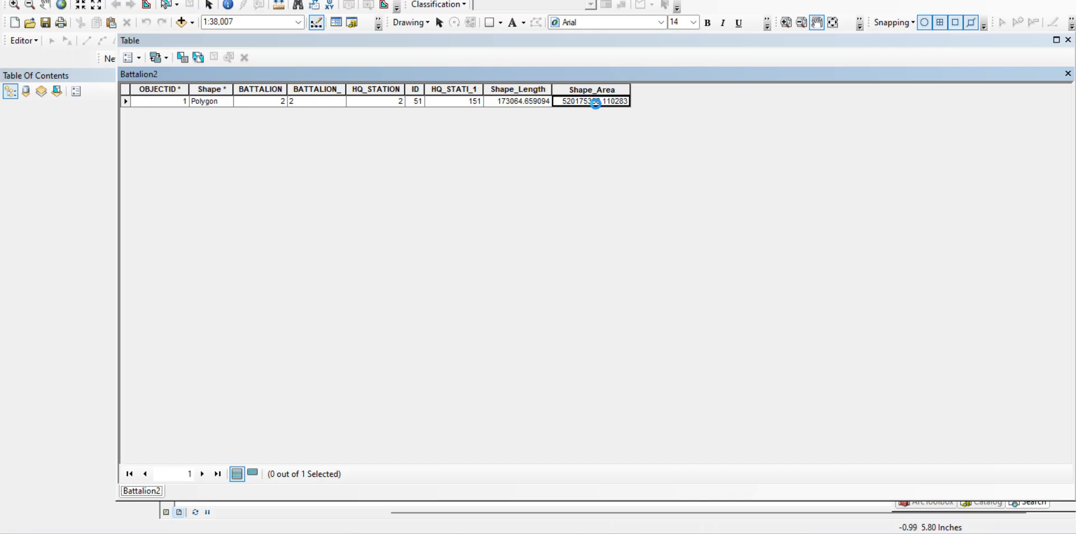
right_click(595, 103)
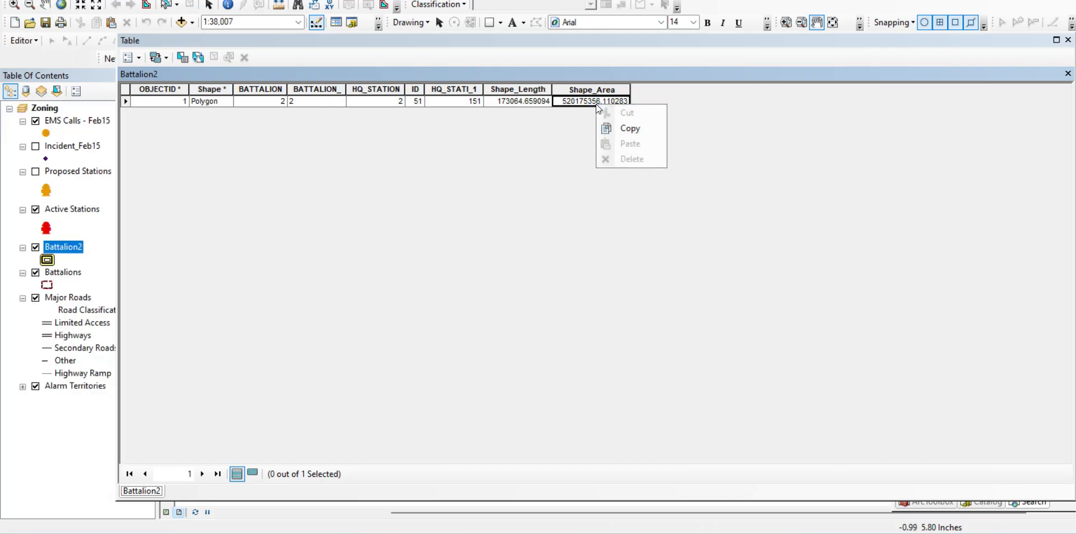
left_click(617, 128)
Switch to the Word document and paste the area value 520175356.110283 below the last paragraph, then return to ArcMap and close the Battalion2 table
key("alt+Tab")
scroll(658, 428, "down", 5)
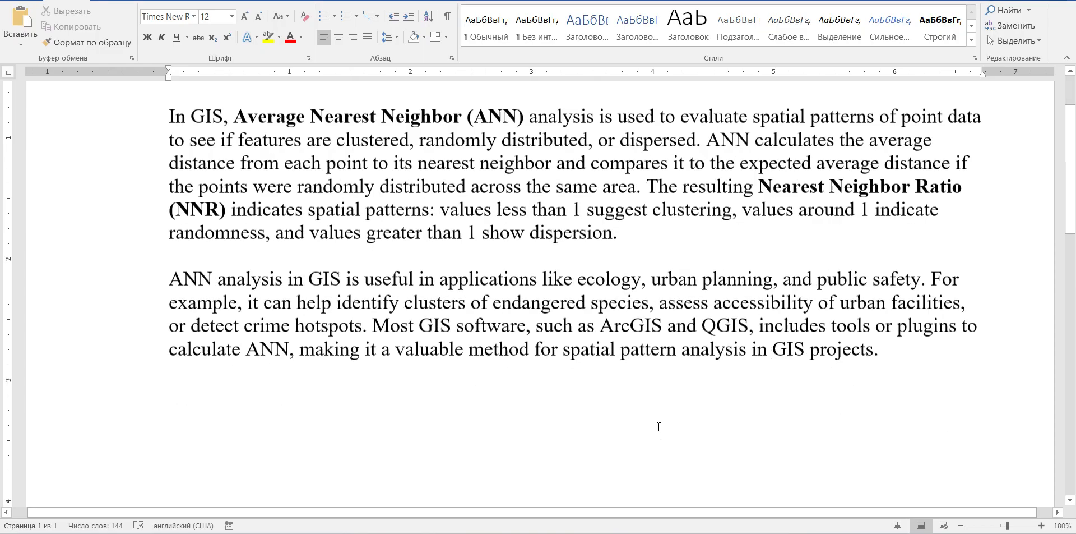
left_click(255, 280)
key("ctrl+v")
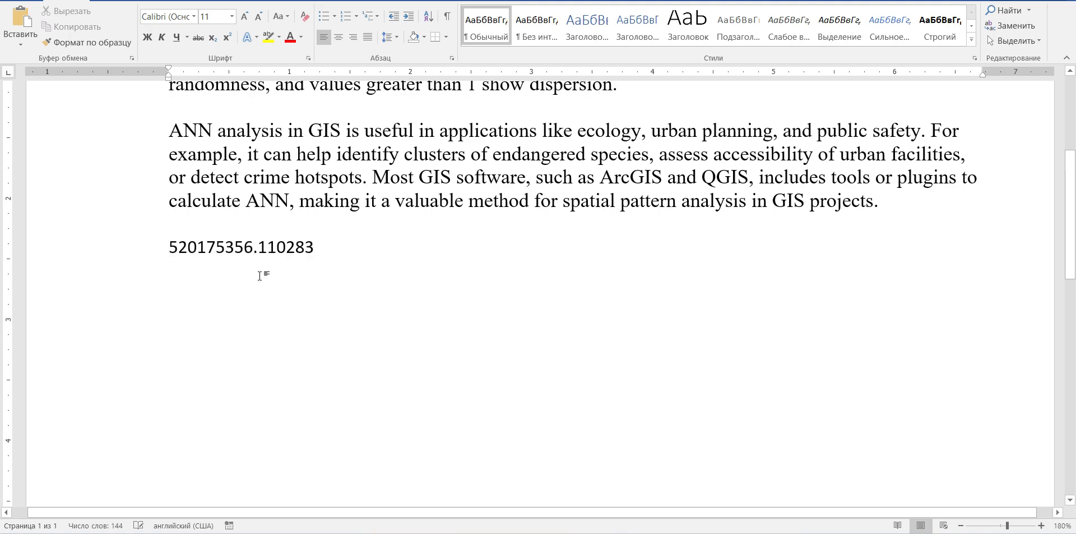
key("alt+Tab")
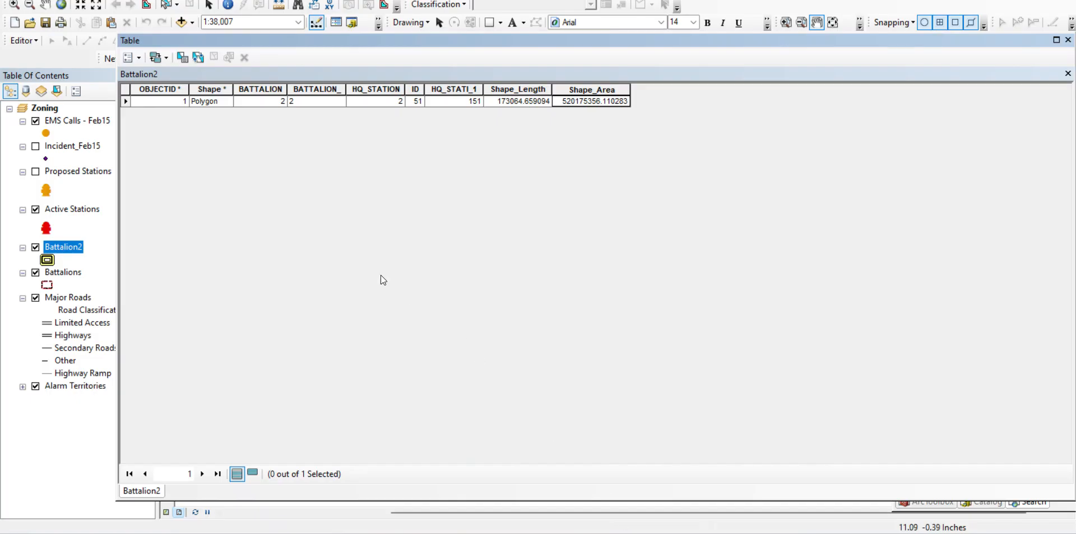
left_click(1068, 40)
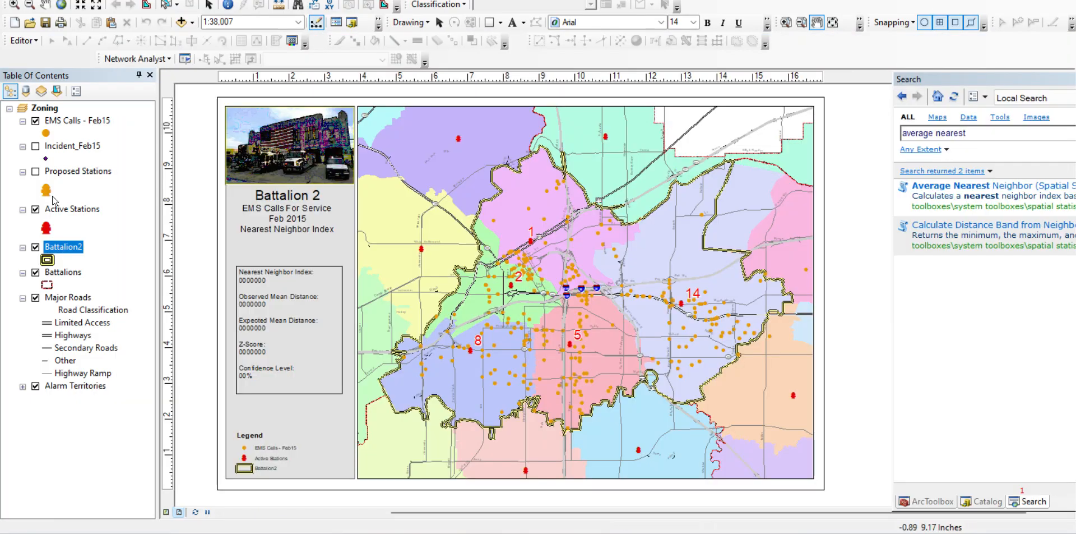
Examine the definition query in the EMS Calls - Feb15 layer's properties, then close the properties
left_click(88, 122)
right_click(88, 123)
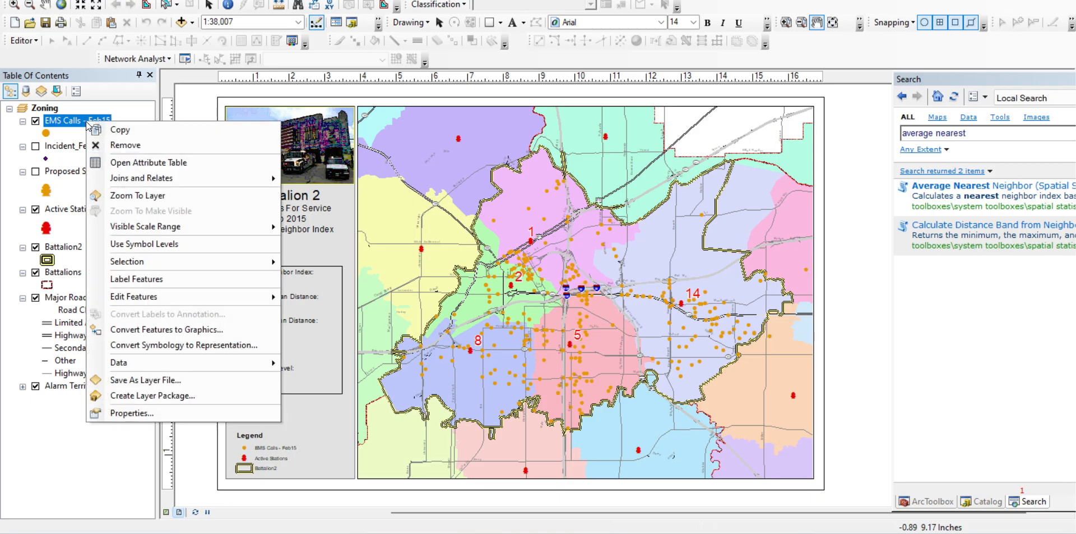
left_click(152, 413)
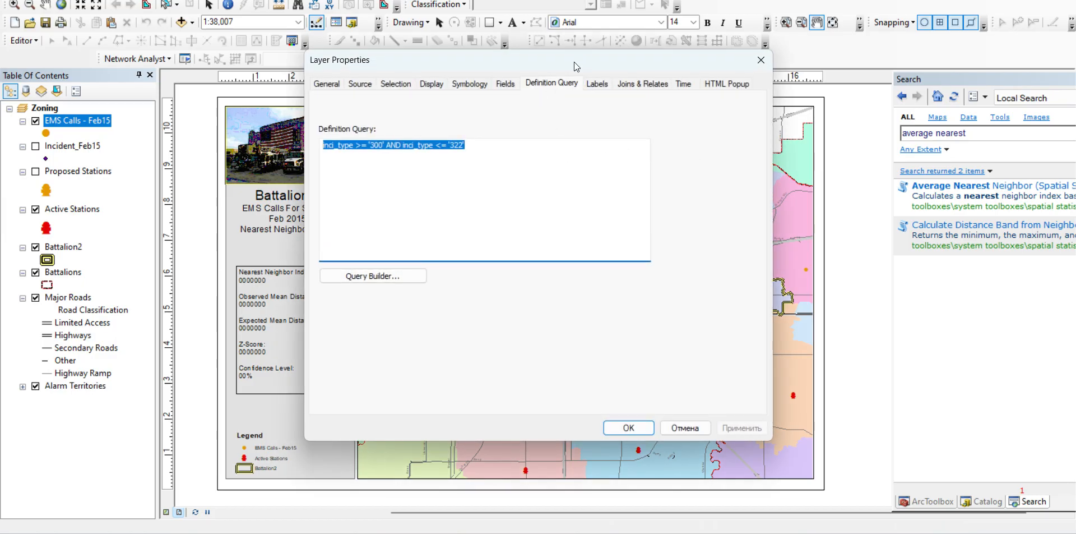
left_click_drag(574, 61, 615, 79)
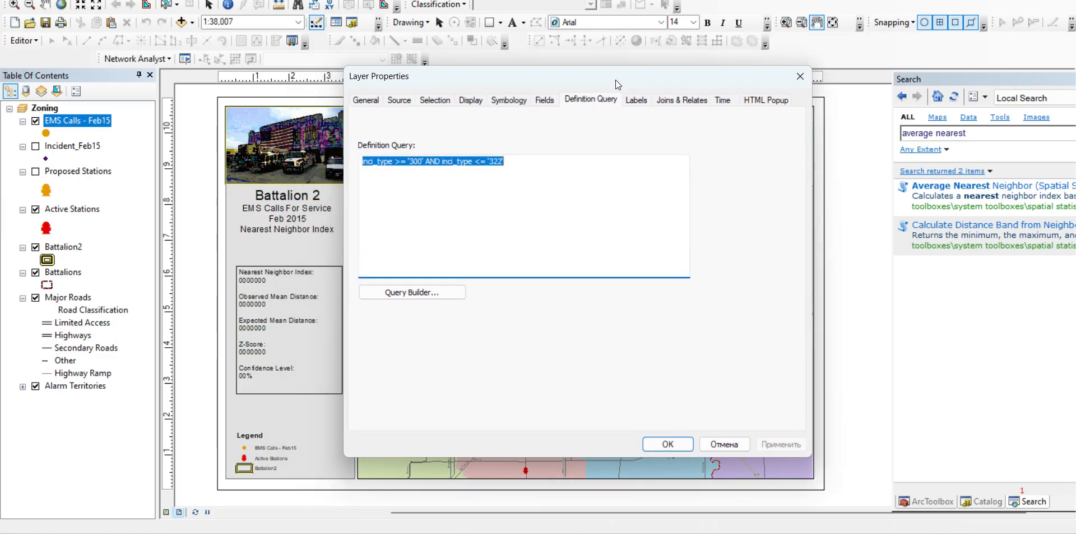
left_click(553, 180)
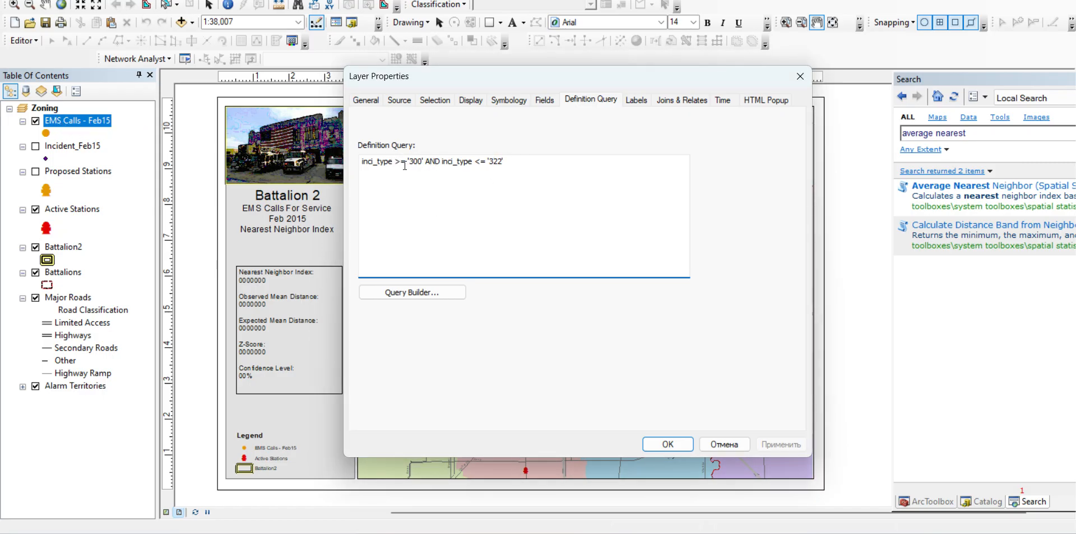
left_click_drag(426, 163, 412, 160)
left_click_drag(513, 160, 479, 161)
left_click(801, 76)
Open the EMS Calls - Feb15 attribute table, examine the inci_type values down the column, and close the table
right_click(79, 120)
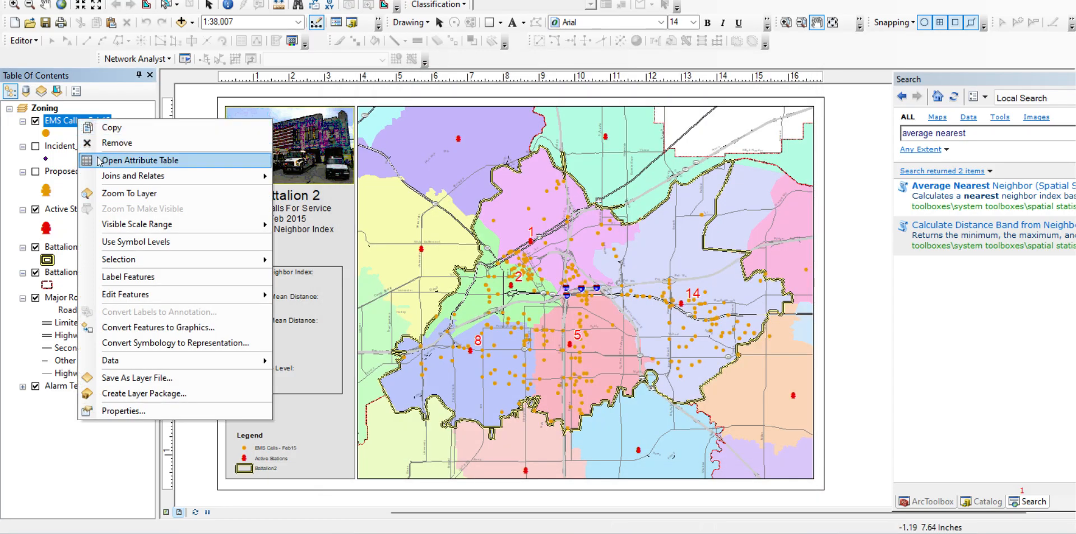
left_click(99, 161)
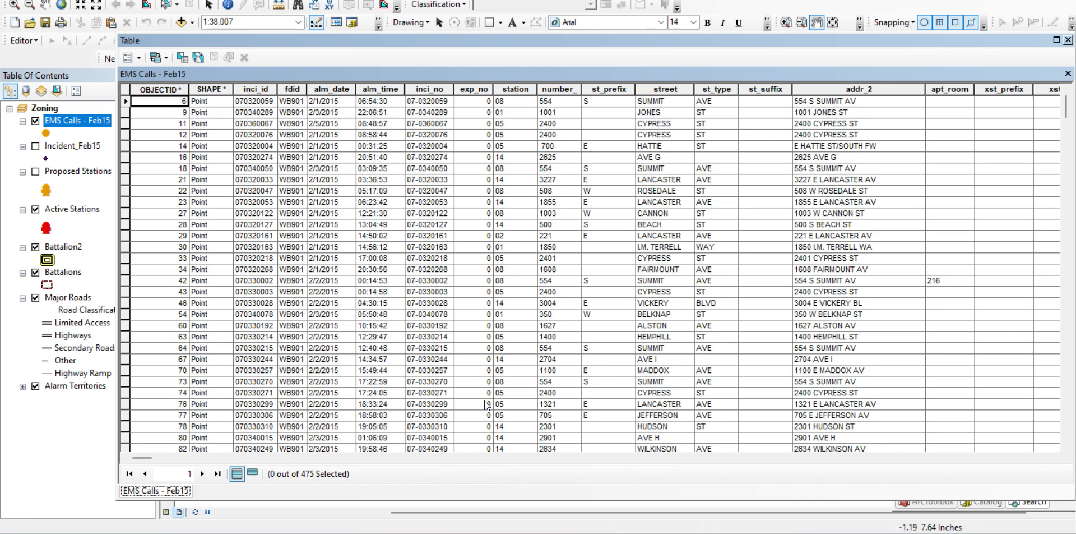
left_click_drag(145, 456, 647, 449)
left_click(648, 448)
left_click_drag(638, 457, 616, 465)
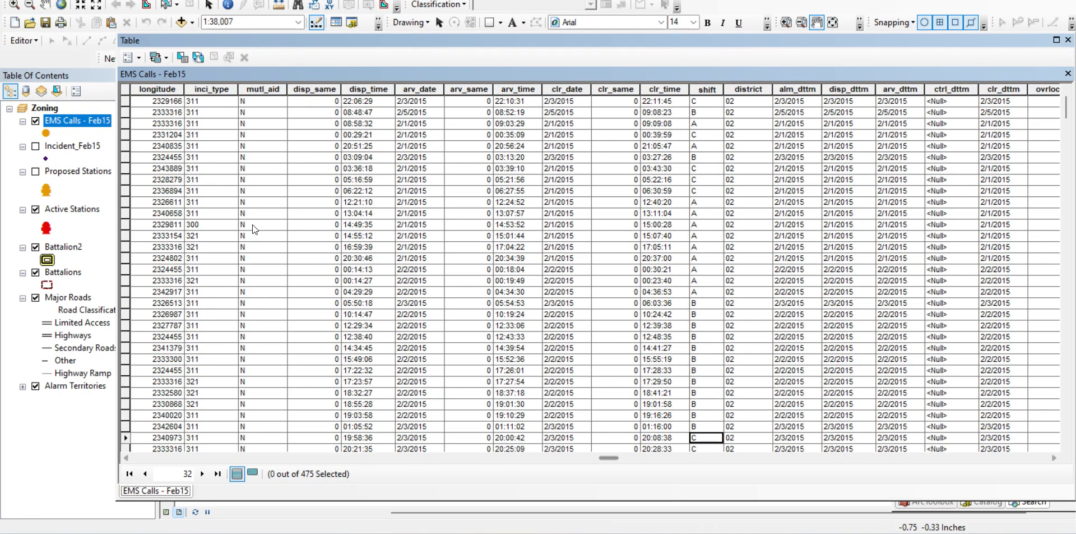
left_click(199, 90)
scroll(224, 213, "down", 10)
scroll(201, 235, "down", 12)
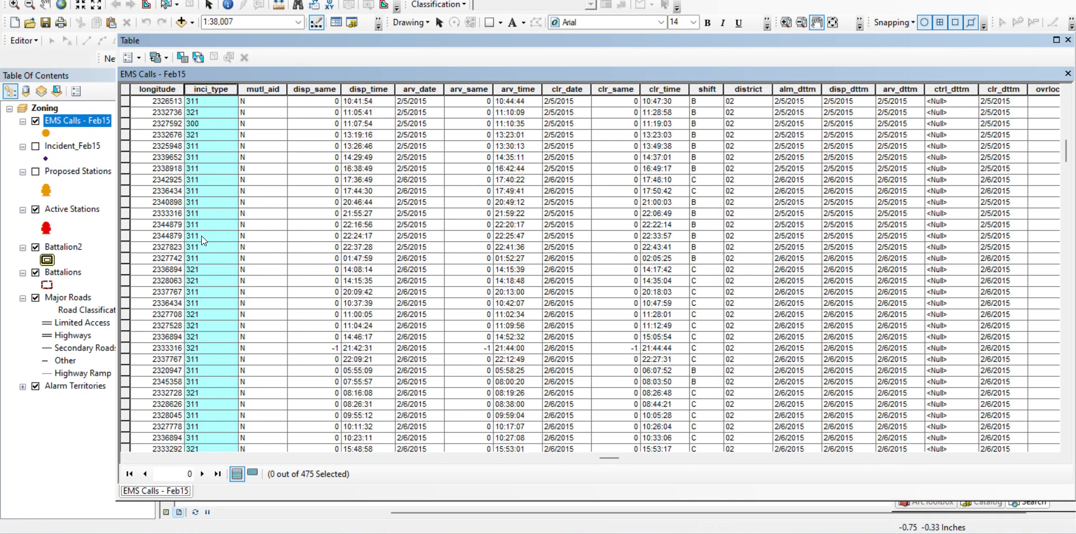
left_click(1068, 40)
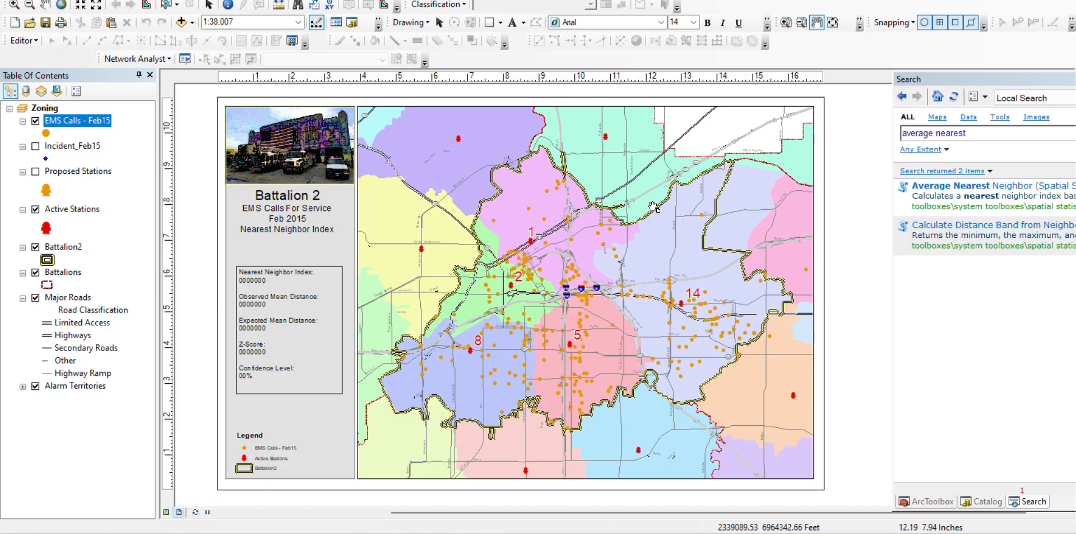
right_click(88, 121)
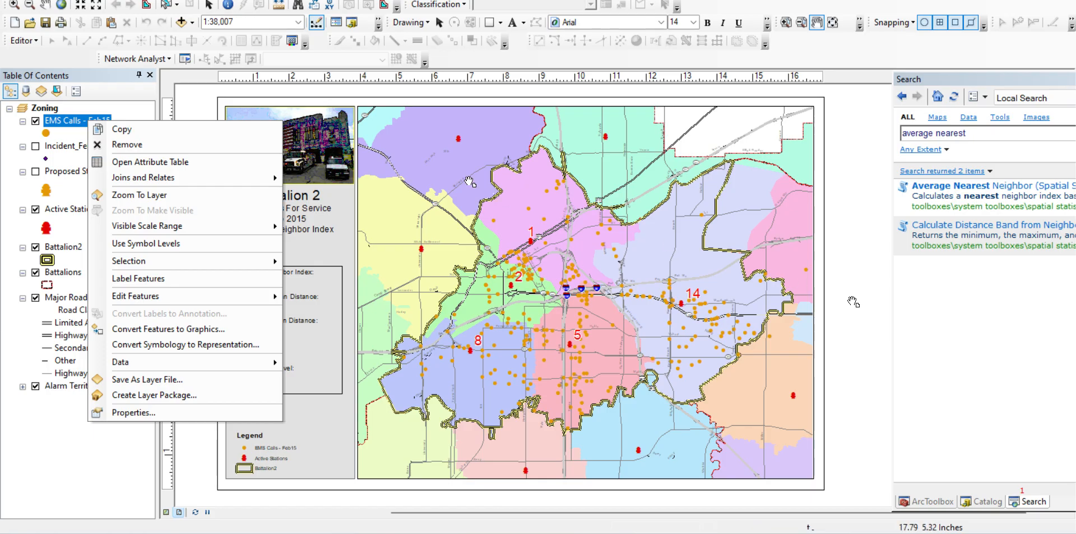
left_click(764, 301)
left_click_drag(722, 251, 878, 251)
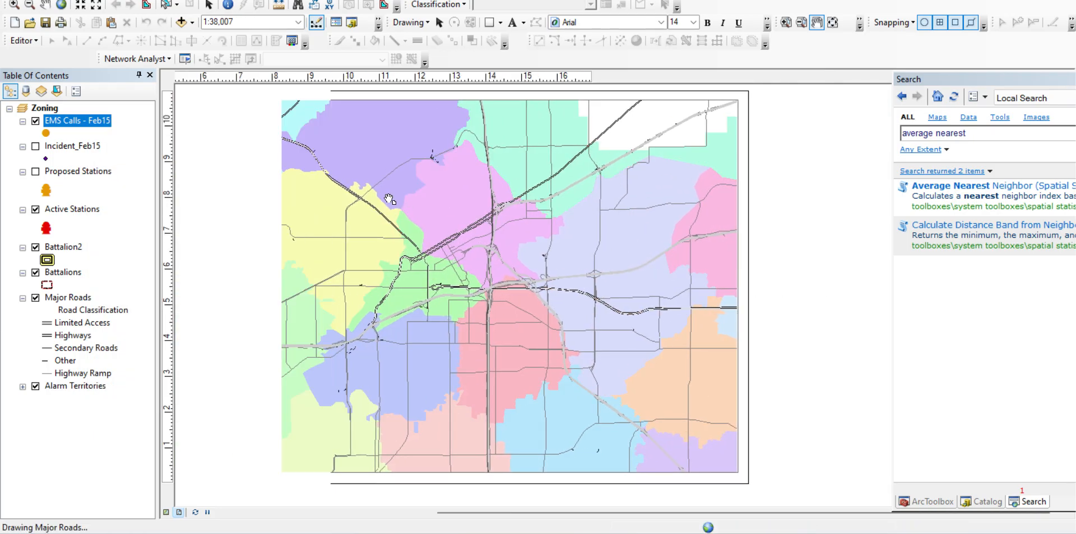
left_click(947, 189)
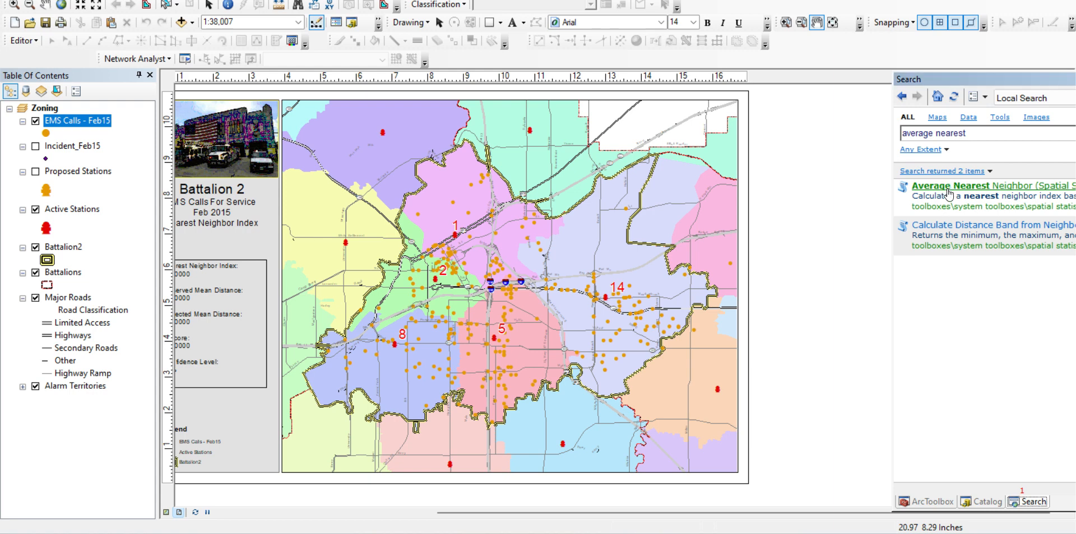
left_click(975, 187)
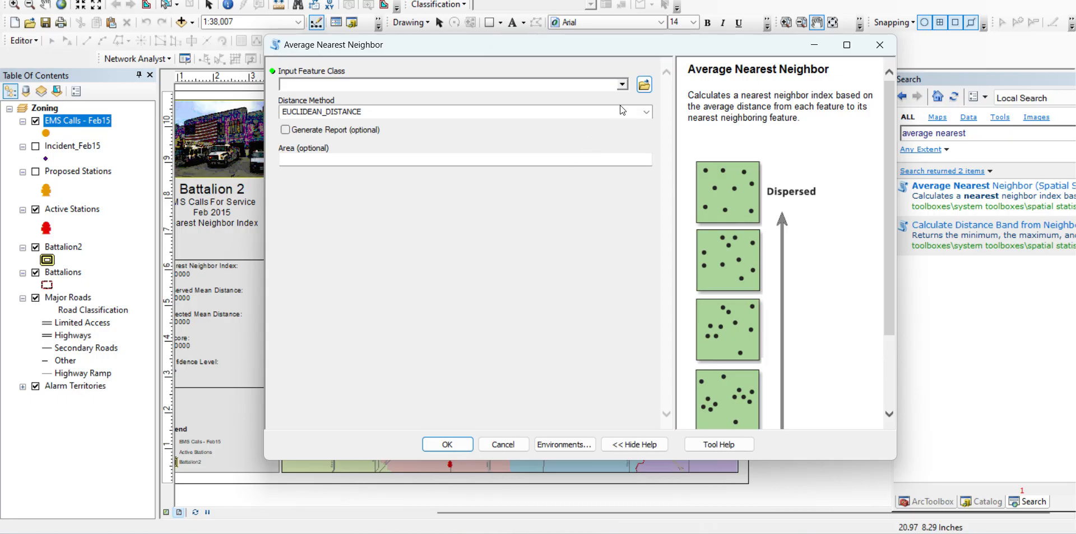
left_click(623, 85)
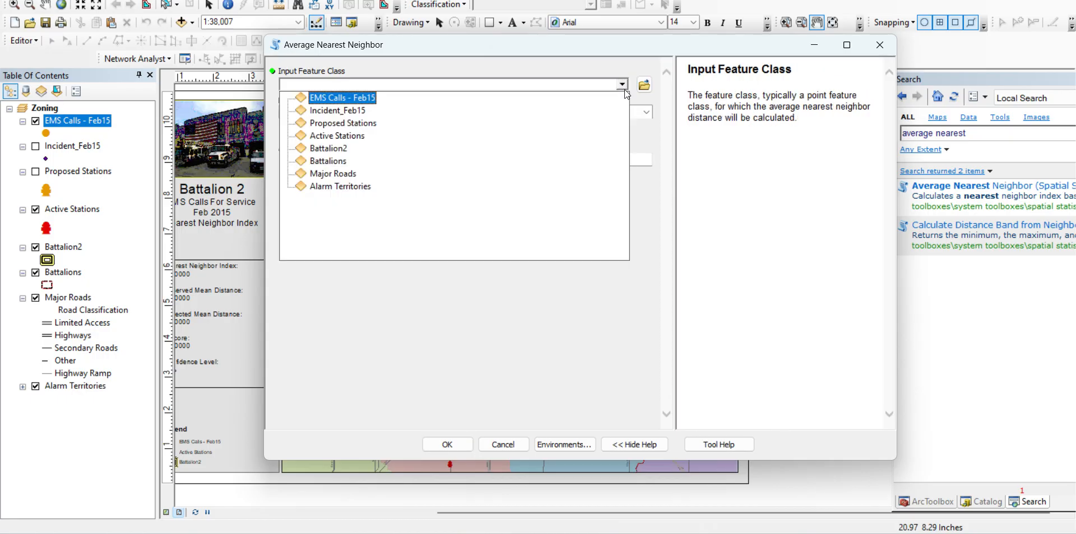
left_click(357, 99)
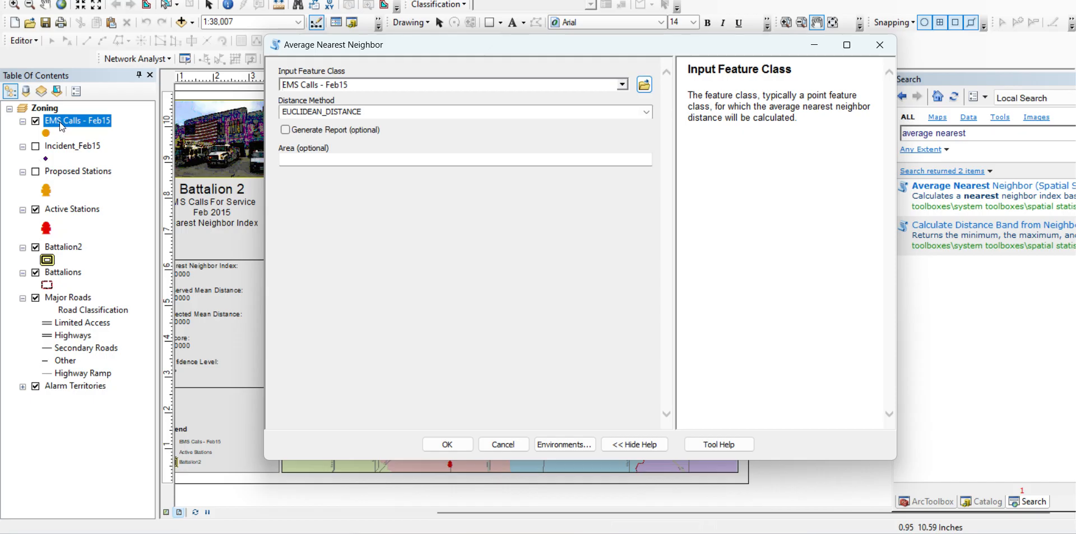
left_click_drag(348, 51, 732, 122)
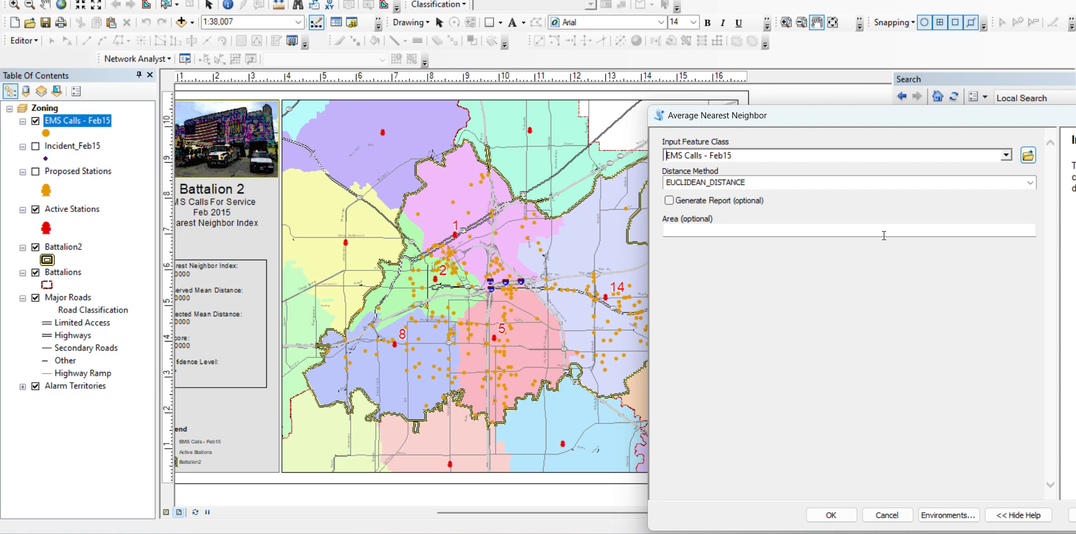
left_click_drag(783, 117, 301, 69)
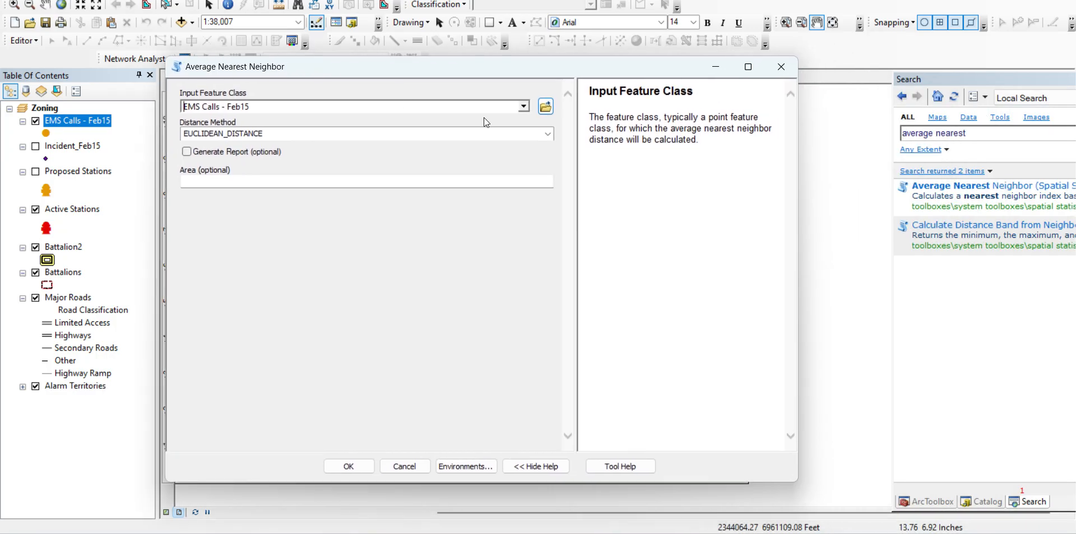
left_click(780, 67)
Open the Average Nearest Neighbor tool, review its help illustrations of dispersed and clustered patterns, and set the input feature class to EMS Calls - Feb15
left_click(951, 192)
scroll(678, 179, "up", 3)
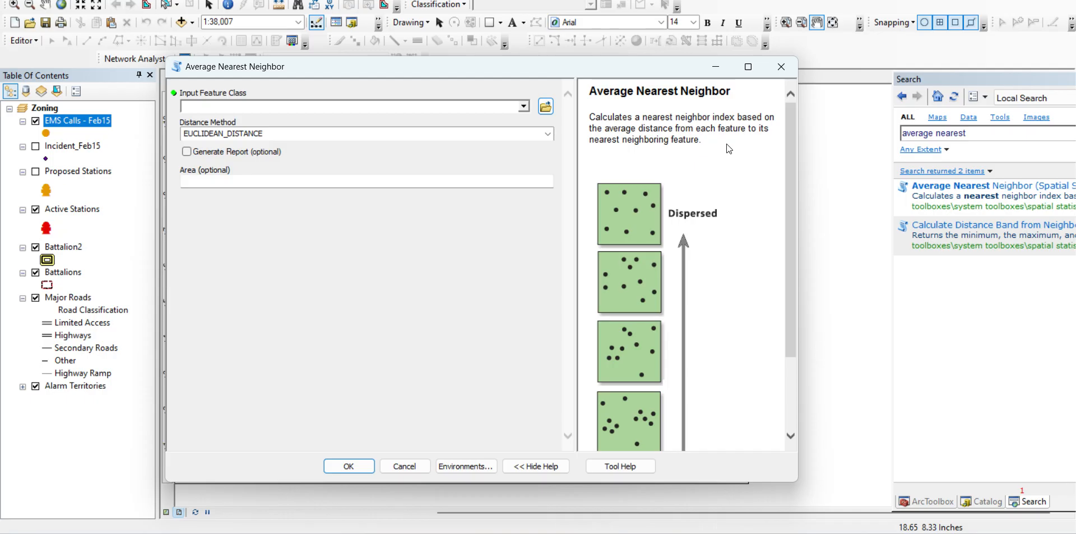
scroll(725, 143, "down", 3)
scroll(726, 143, "up", 3)
scroll(655, 221, "down", 3)
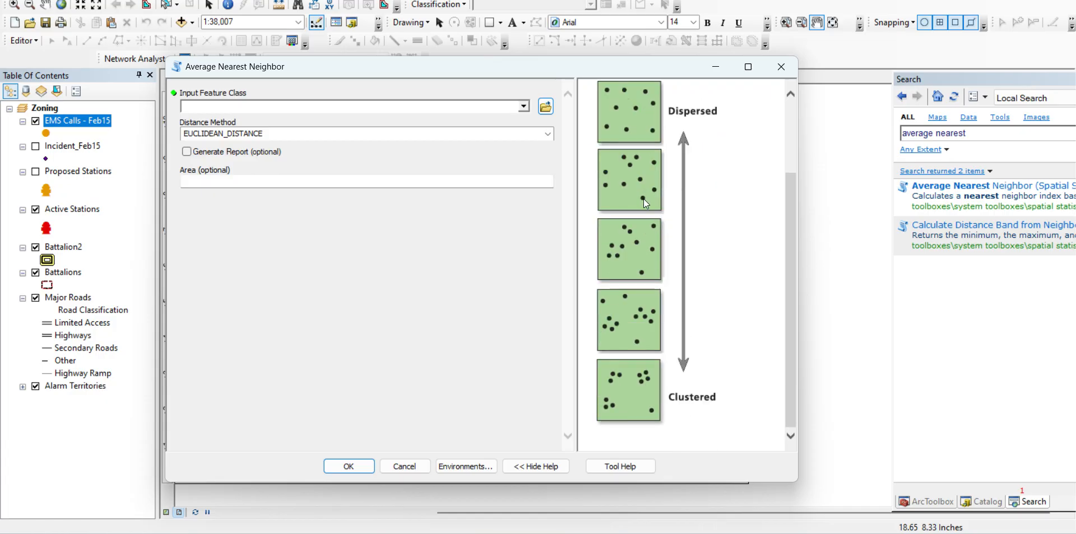
scroll(685, 378, "up", 3)
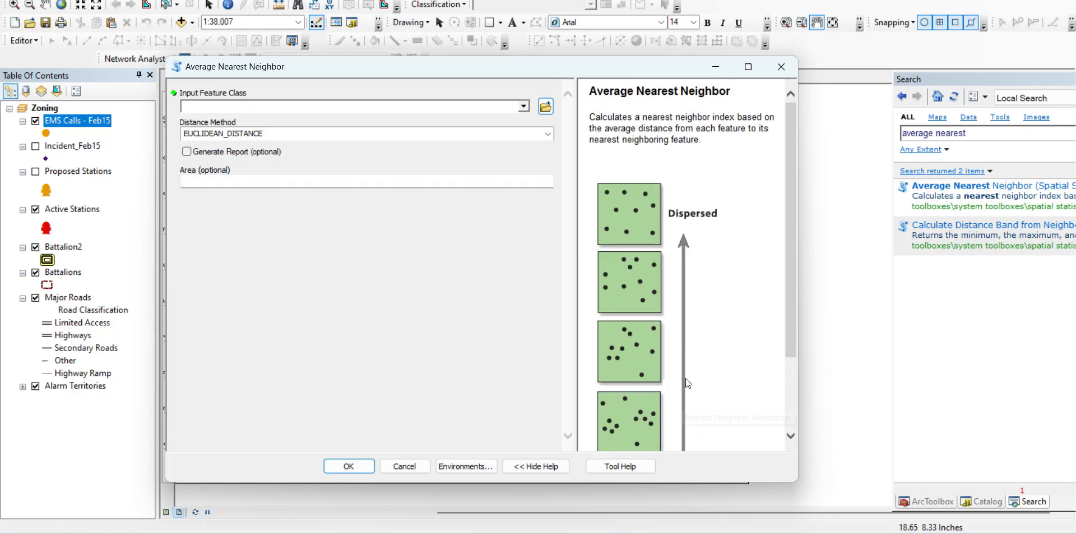
left_click(523, 106)
left_click(225, 119)
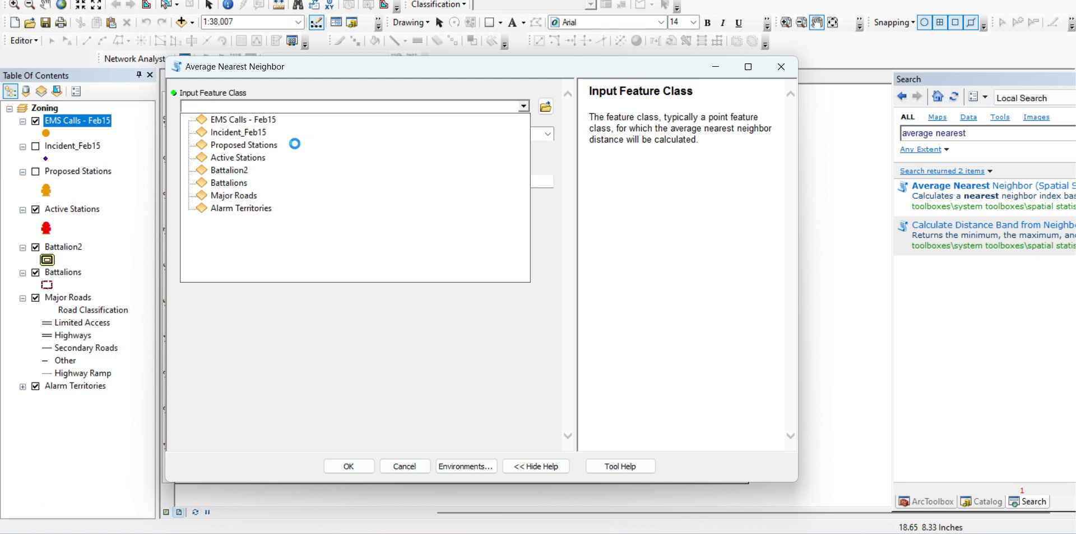
Copy the area value 520175356.110283 from the Word document and enter it as the study area in ArcMap's Average Nearest Neighbor tool
left_click(251, 182)
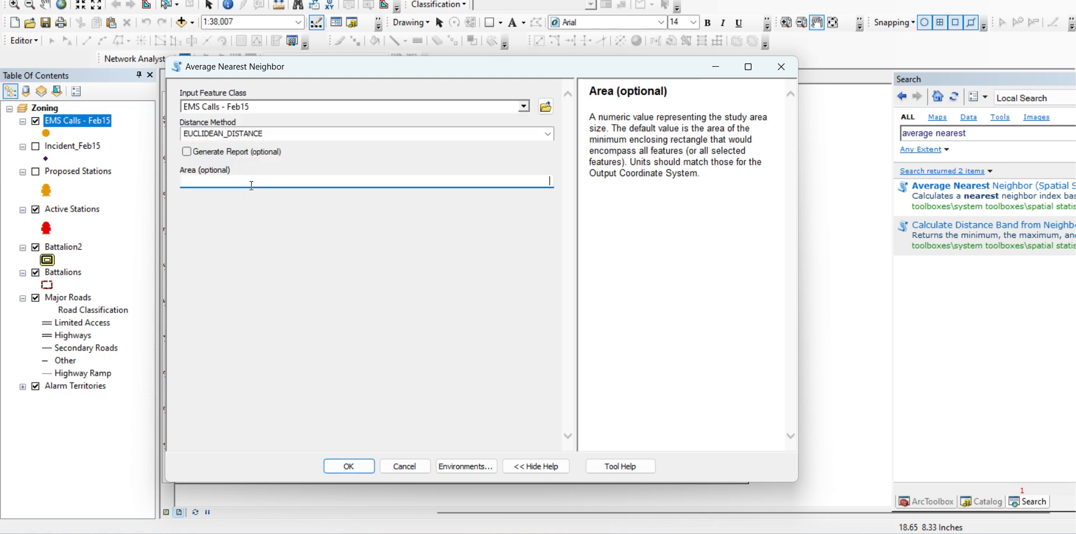
left_click(673, 532)
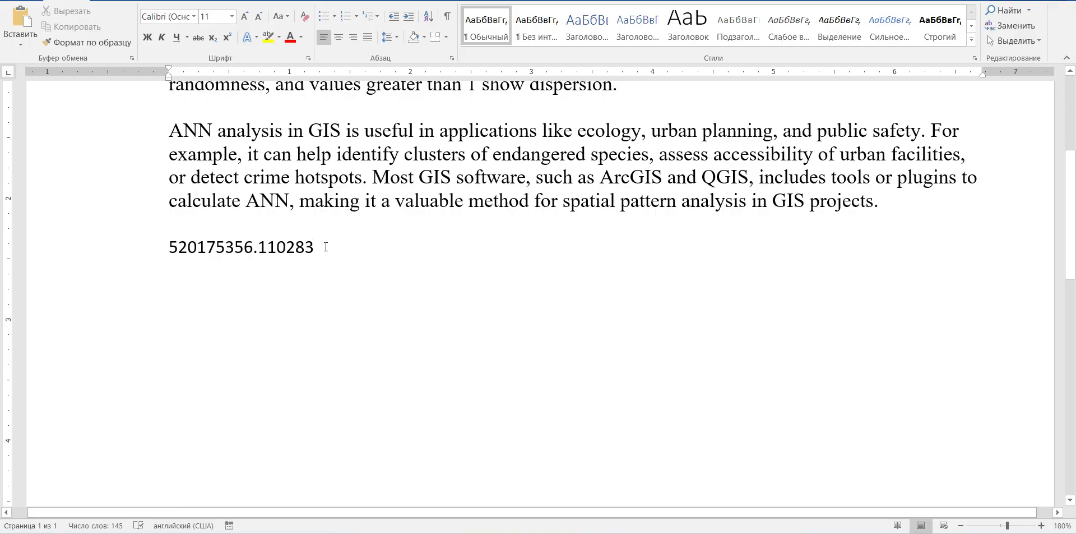
left_click_drag(326, 246, 168, 248)
right_click(189, 250)
left_click(235, 276)
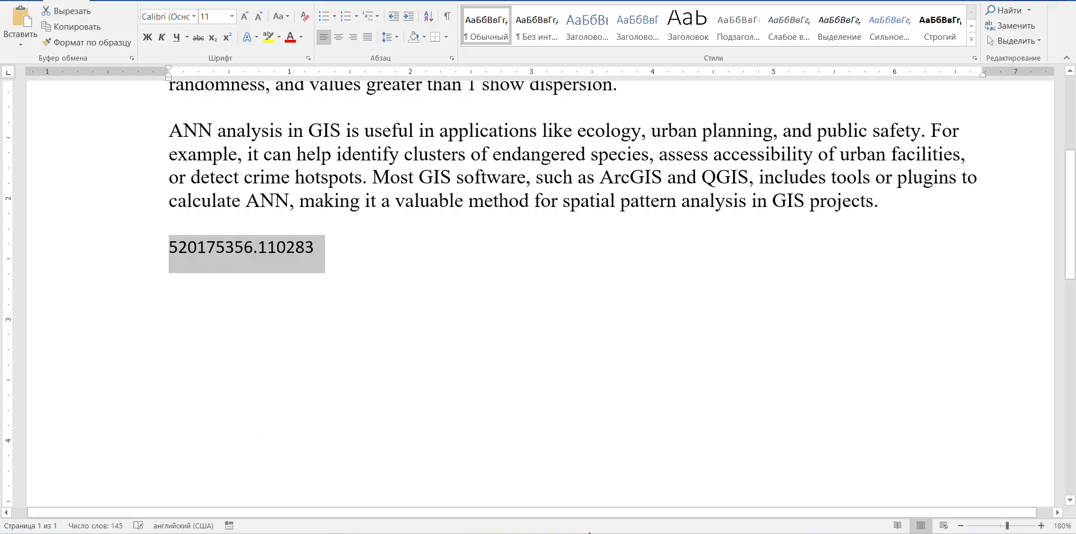
left_click(650, 531)
left_click(738, 474)
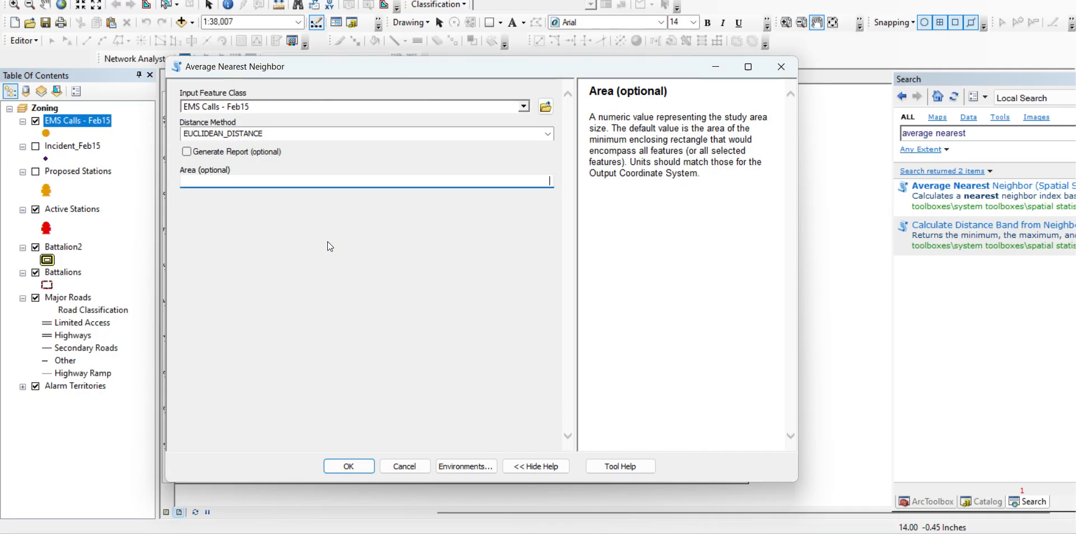
key("ctrl+v")
left_click_drag(395, 70, 1039, 118)
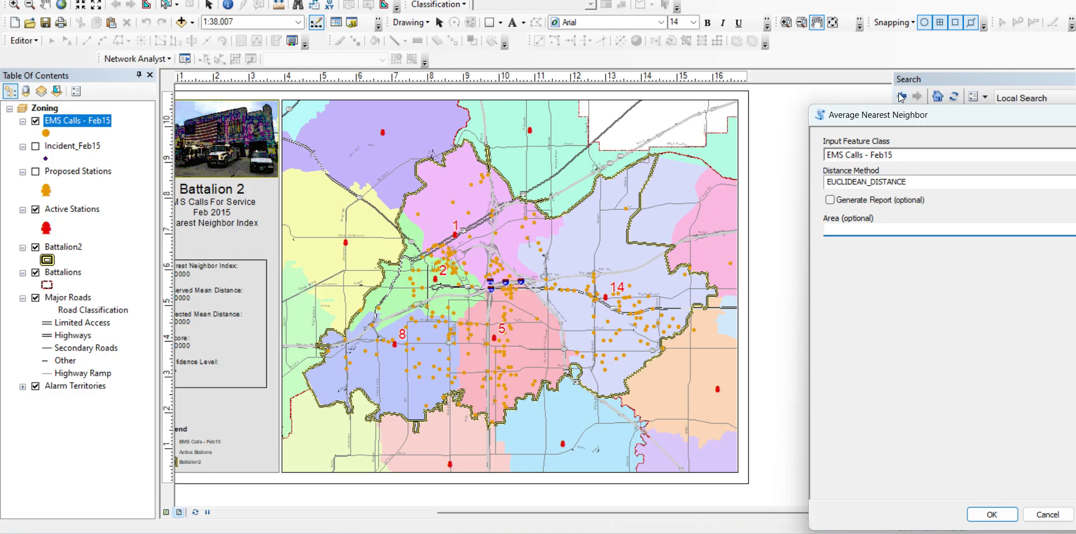
left_click_drag(887, 114, 274, 68)
left_click(419, 291)
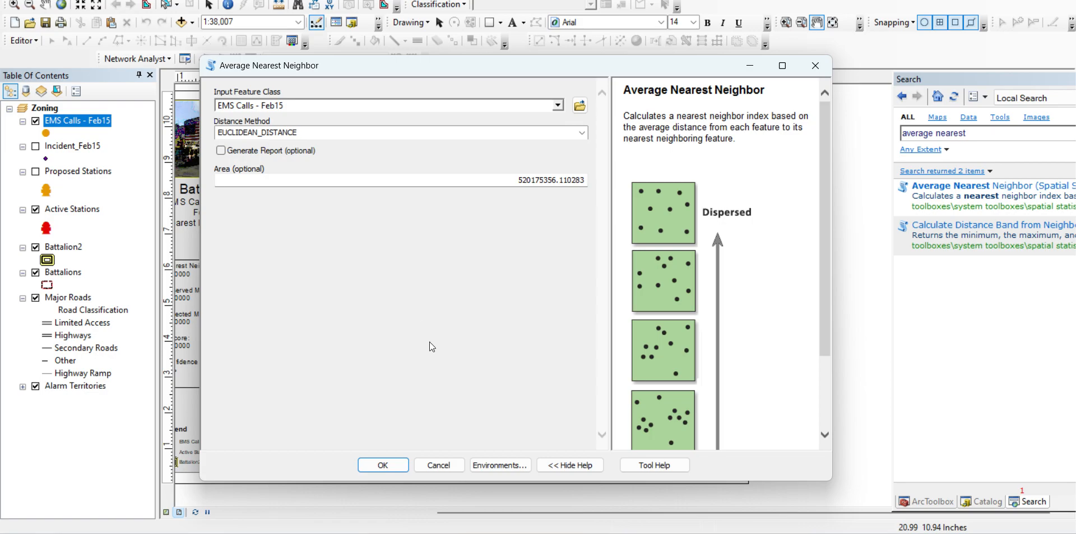
Enable report generation and run the Average Nearest Neighbor tool with the Euclidean distance method
left_click(221, 151)
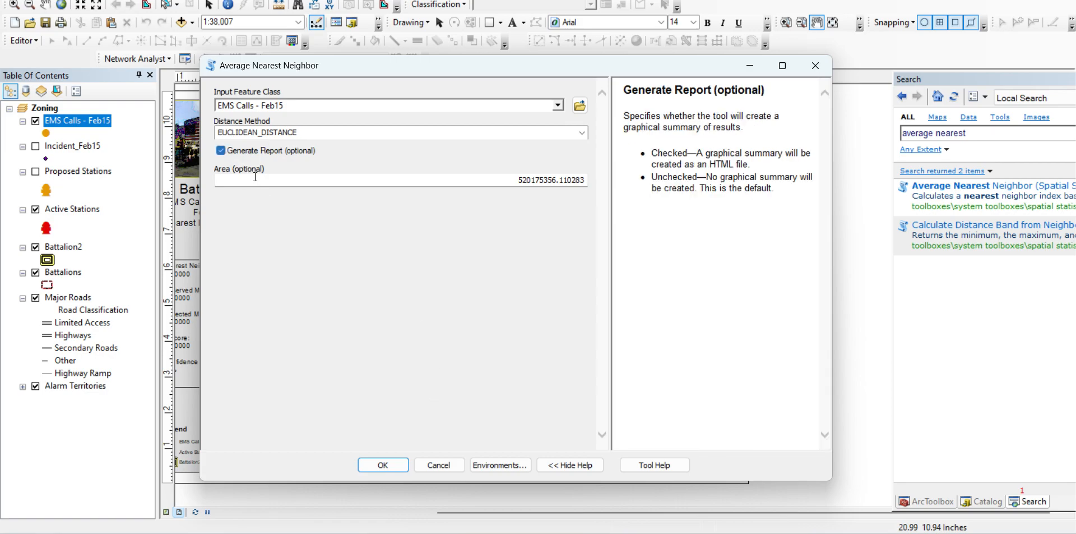
left_click(383, 465)
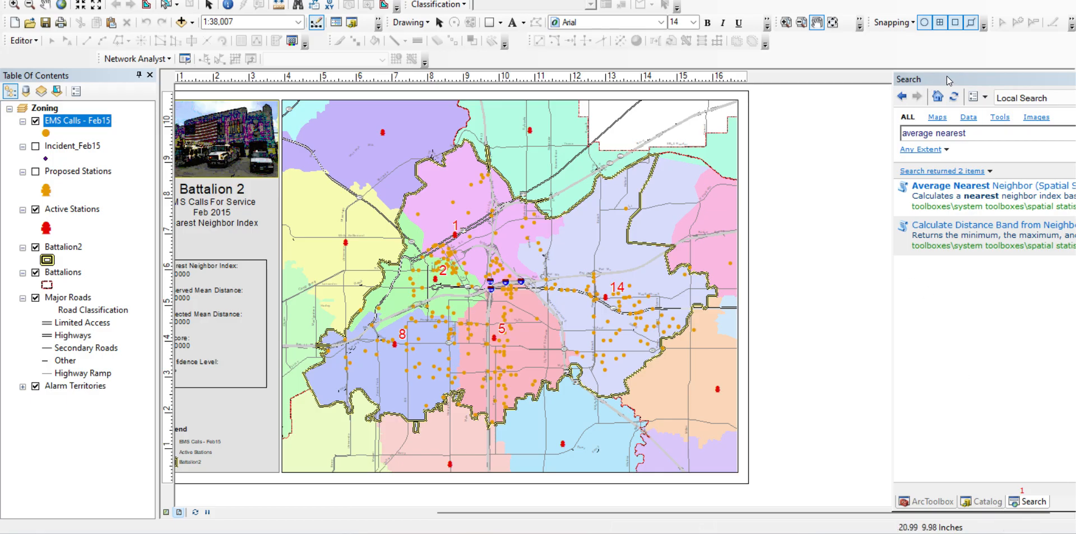
left_click_drag(950, 79, 957, 83)
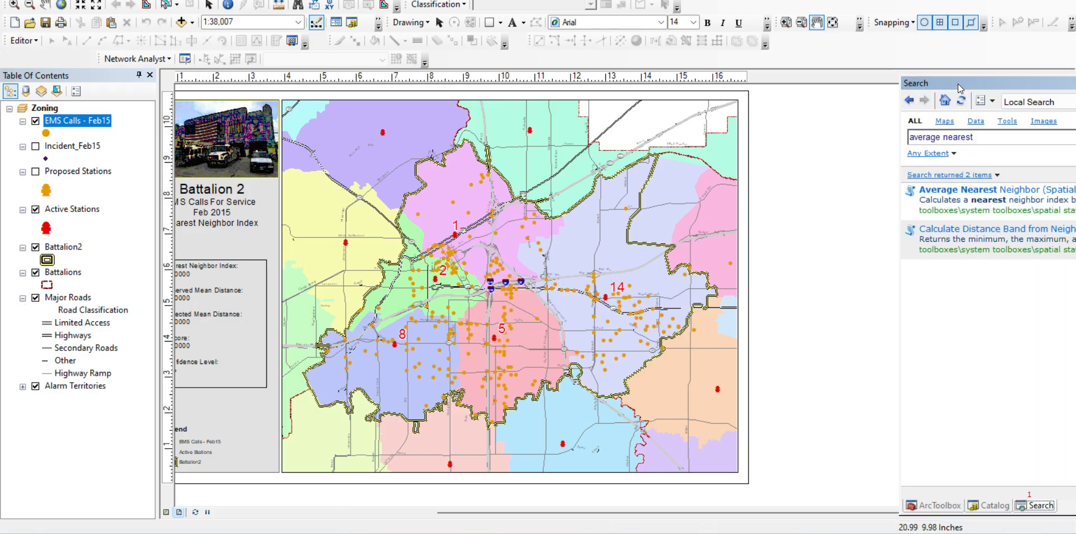
Open the geoprocessing Results window, expand the current session's Average Nearest Neighbor result, and open its HTML report file
left_click(303, 2)
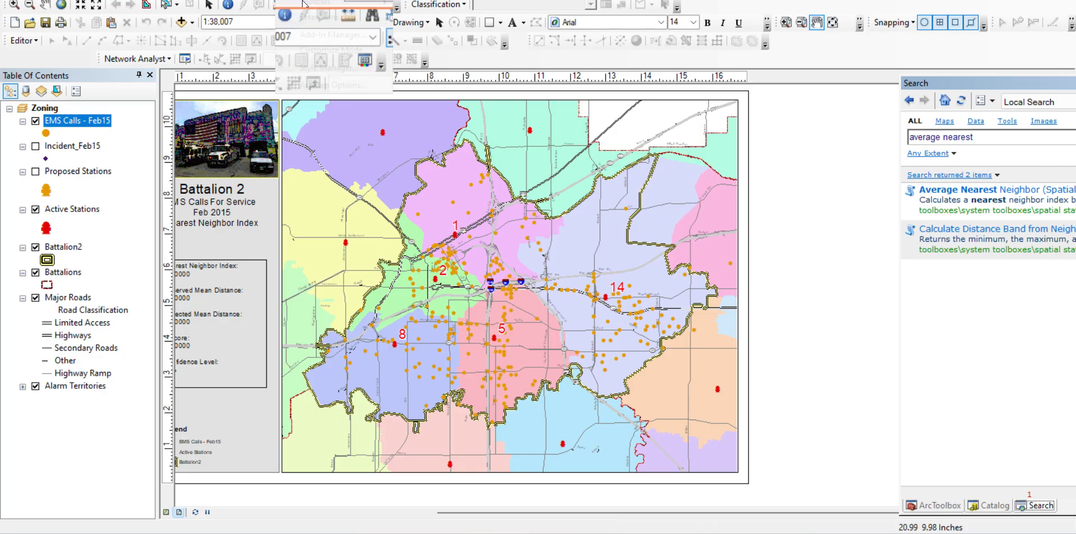
mouse_move(349, 1)
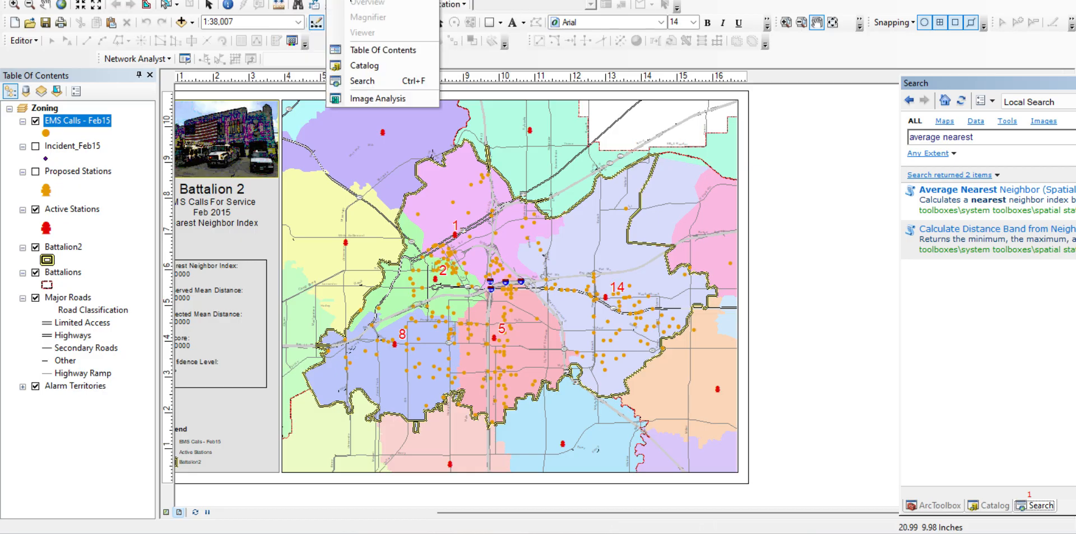
mouse_move(316, 2)
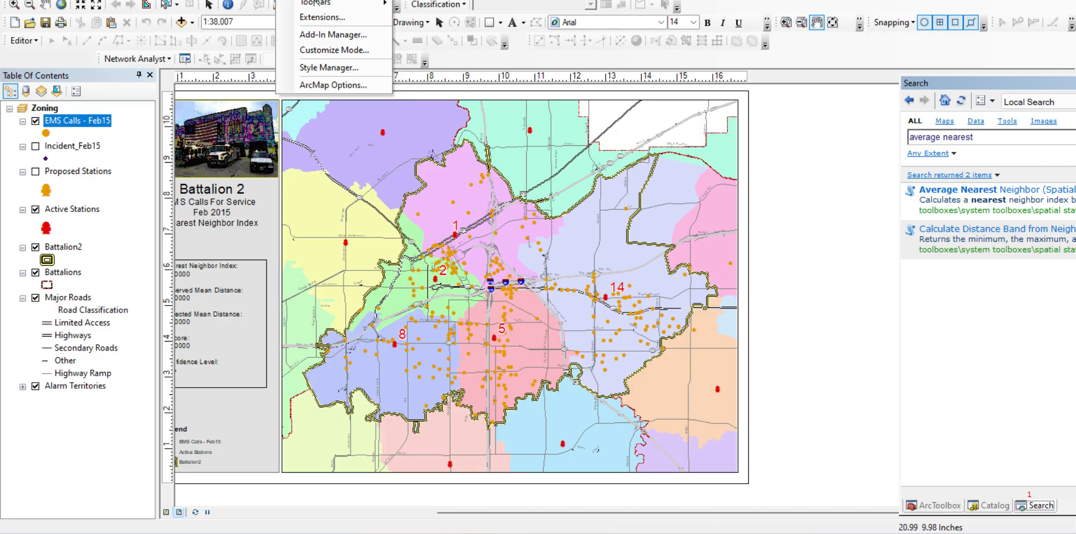
mouse_move(265, 3)
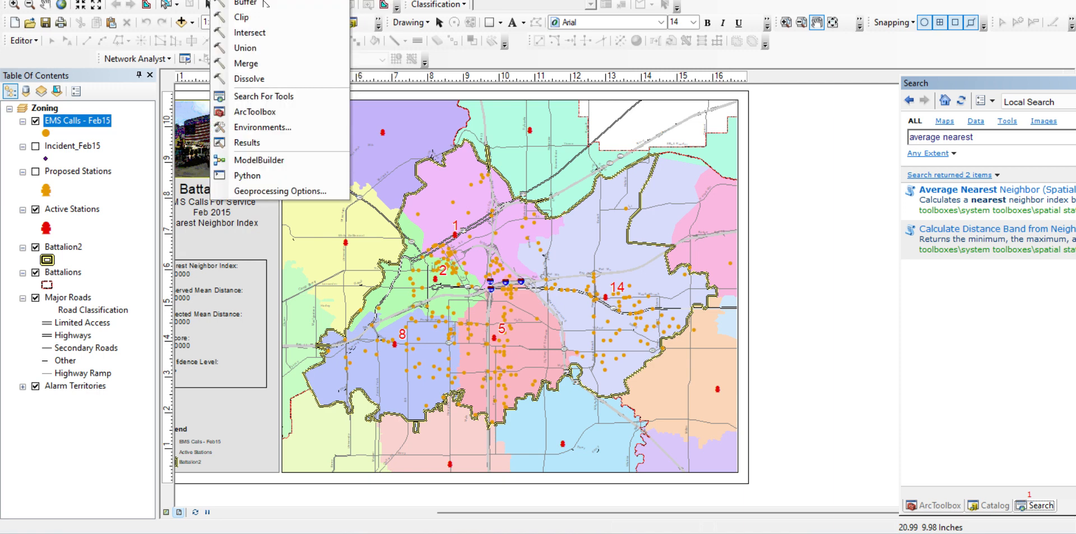
left_click(247, 143)
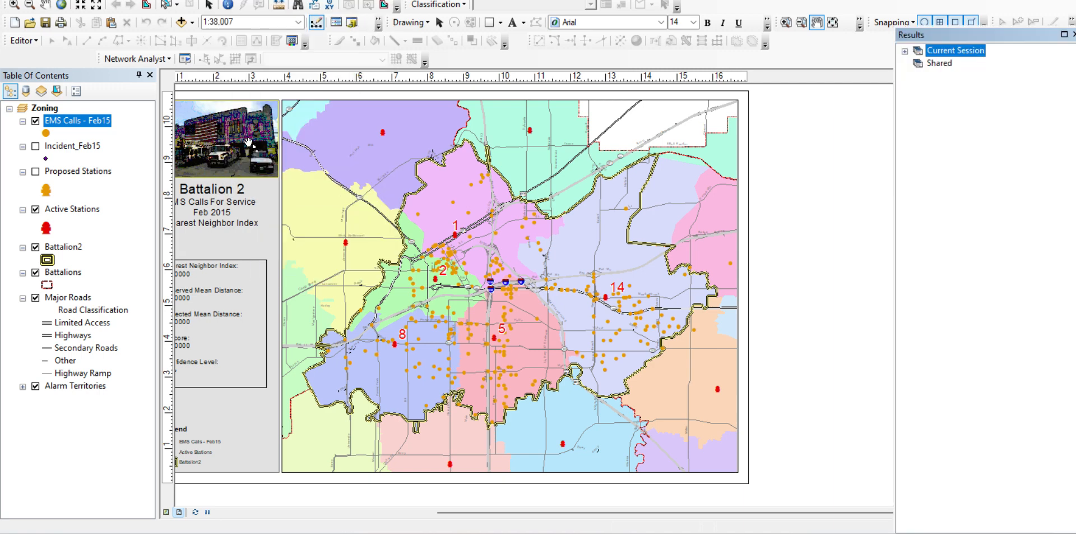
left_click(906, 52)
left_click(918, 63)
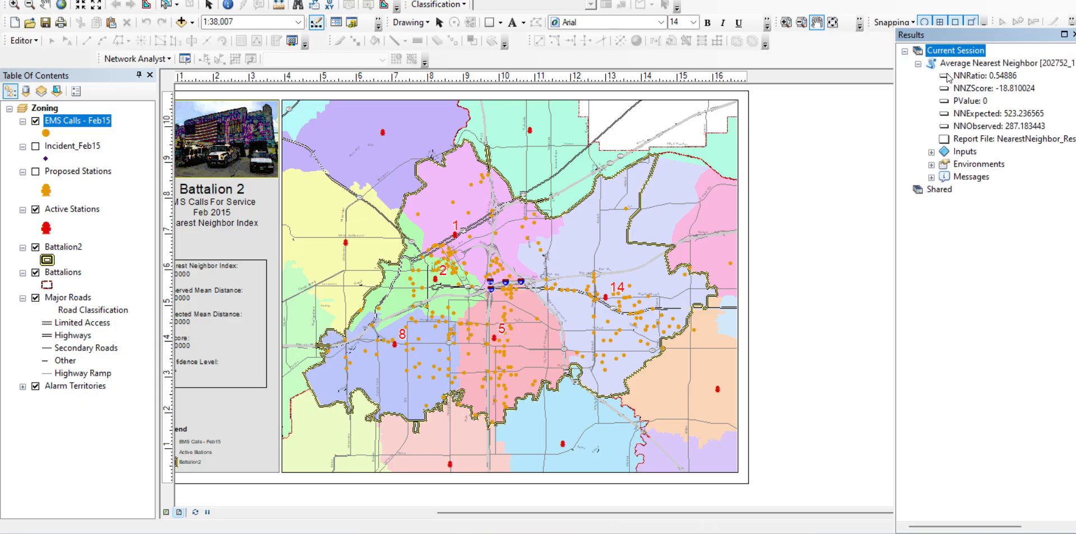
left_click(990, 63)
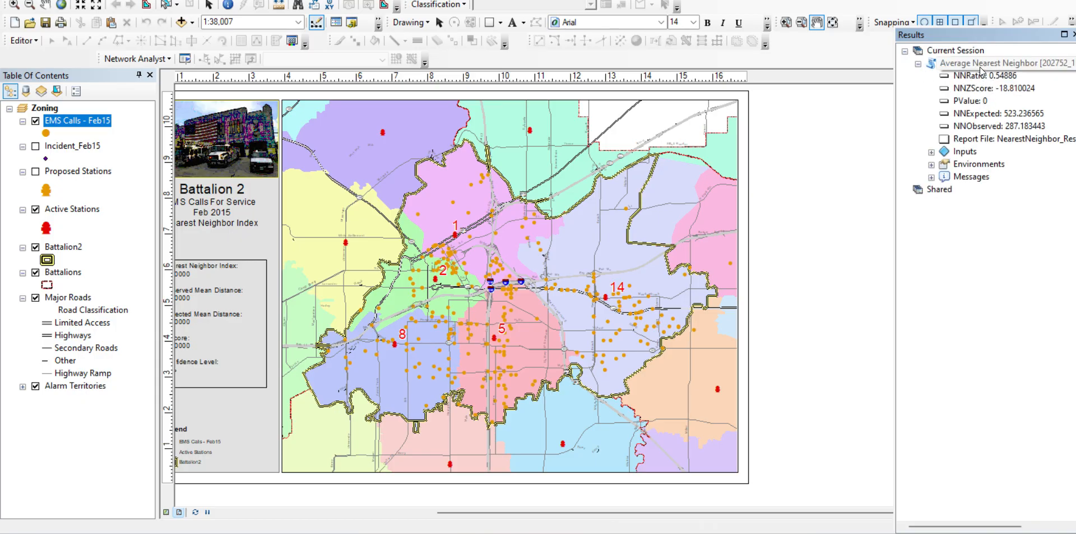
double_click(981, 141)
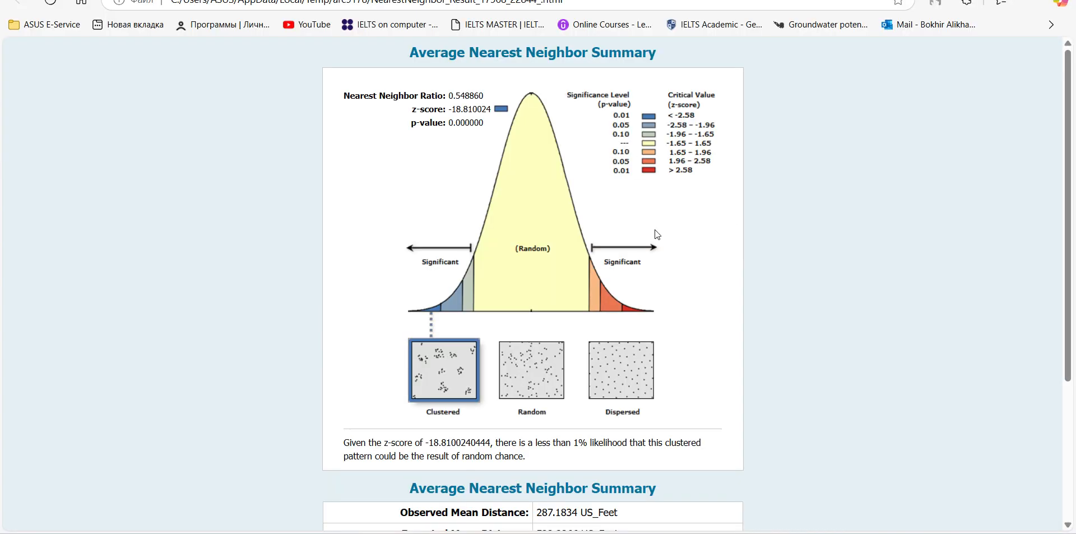
Examine the report's nearest neighbor ratio, z-score and p-value together with the distribution curve and pattern diagrams
scroll(650, 273, "down", 3)
scroll(654, 274, "up", 3)
scroll(493, 332, "down", 4)
scroll(493, 331, "up", 4)
double_click(460, 96)
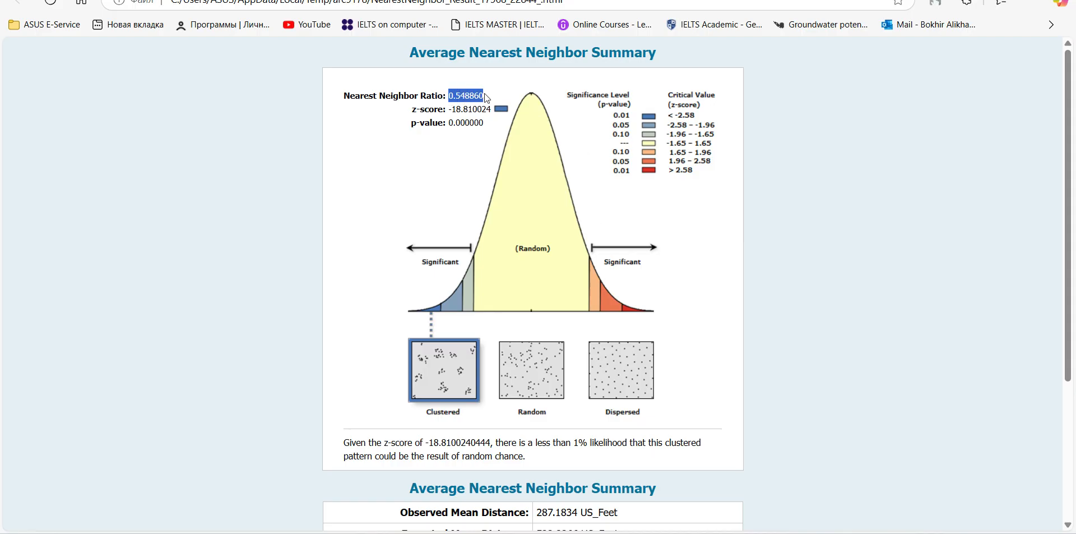
left_click(417, 122)
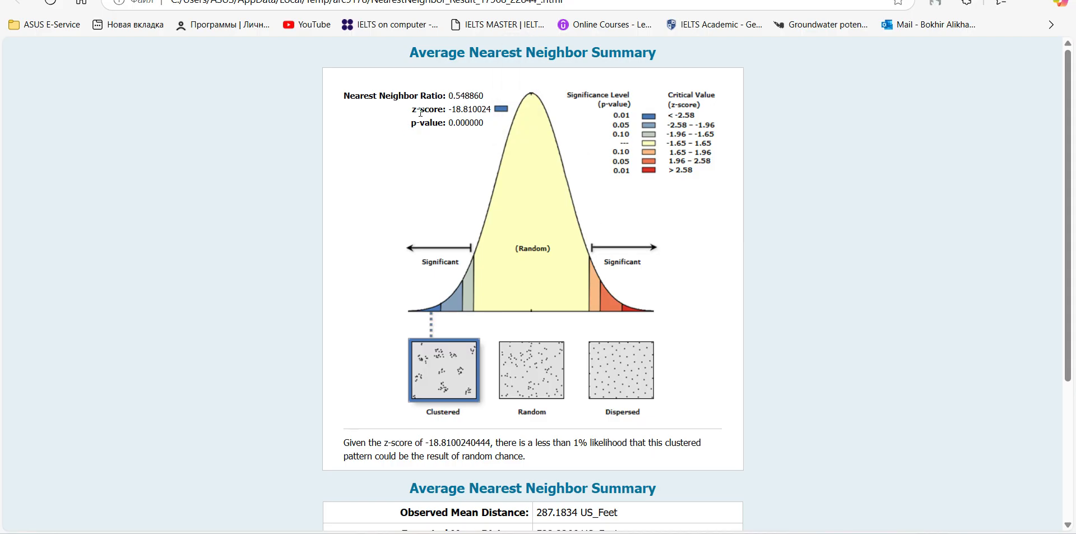
left_click_drag(454, 110, 500, 126)
left_click(450, 124)
scroll(542, 242, "down", 4)
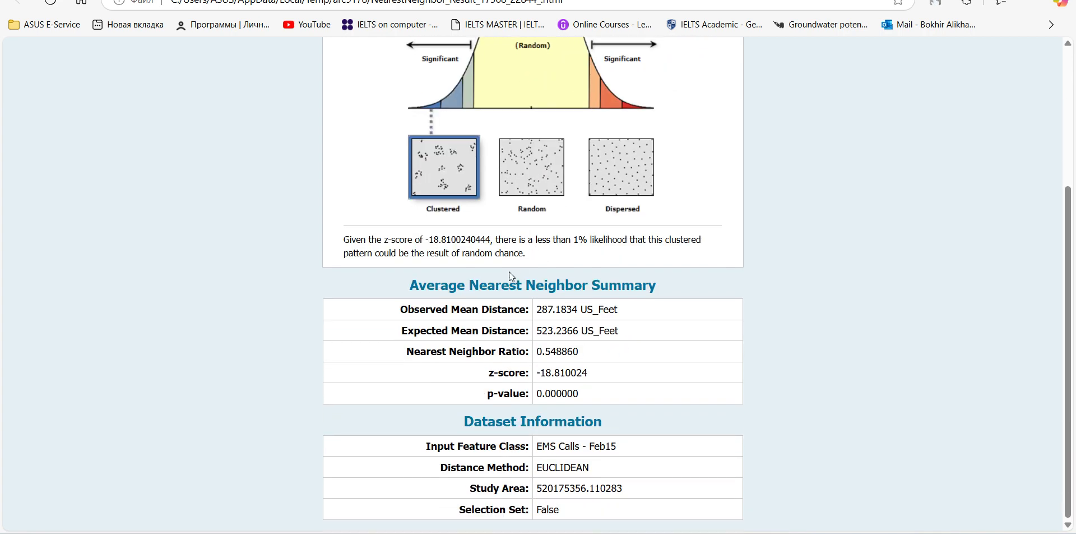
scroll(551, 281, "up", 2)
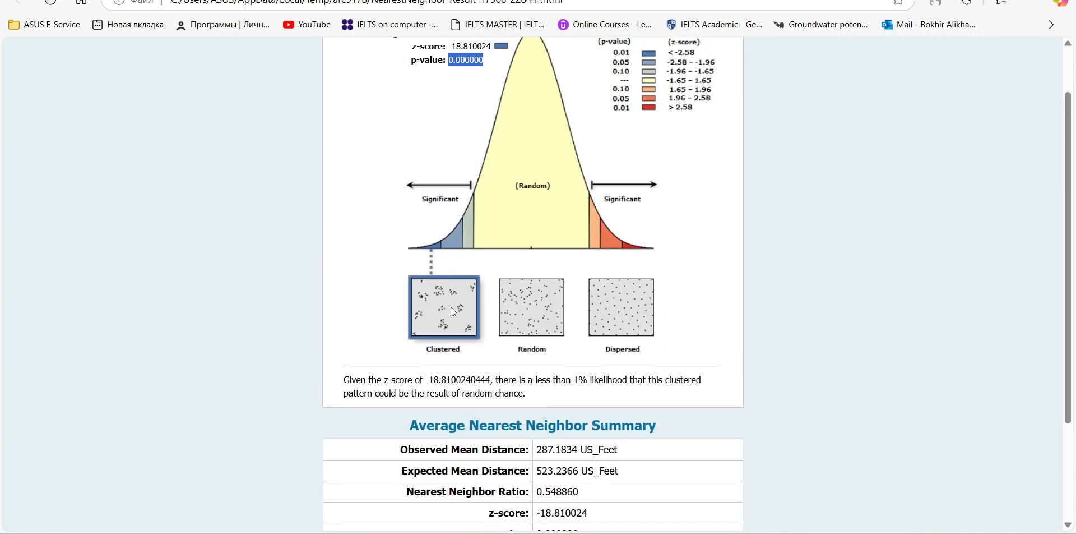
scroll(424, 248, "up", 1)
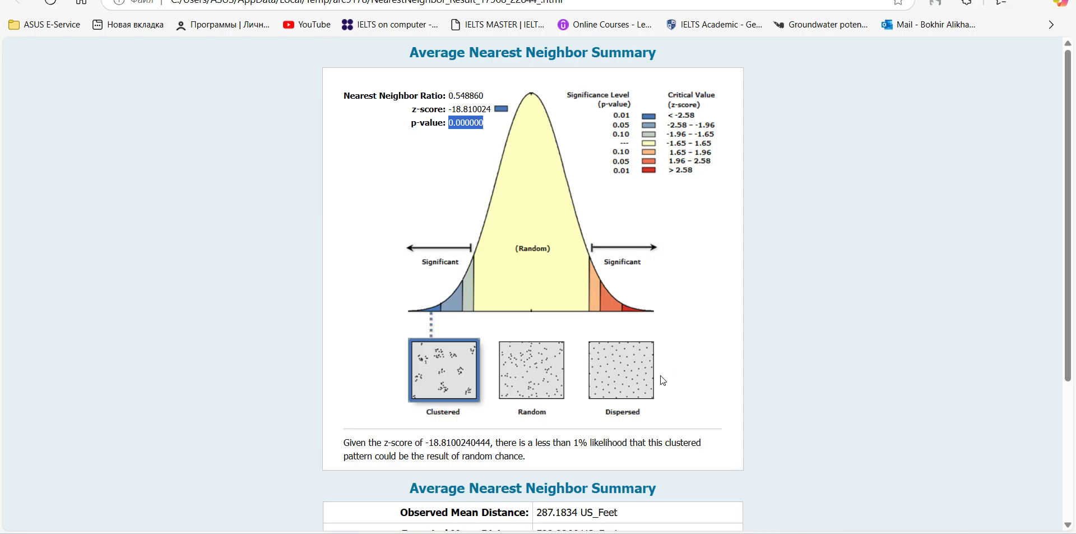
Read the report's random-chance statement and examine the observed and expected mean distances and the ratio in the summary table
scroll(355, 338, "down", 2)
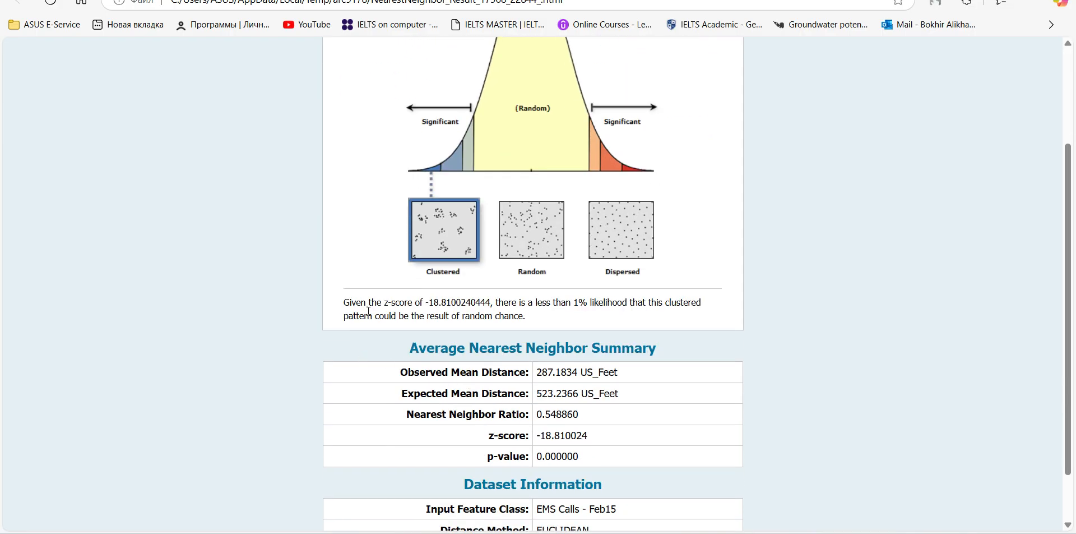
left_click_drag(431, 303, 459, 304)
left_click_drag(547, 303, 536, 317)
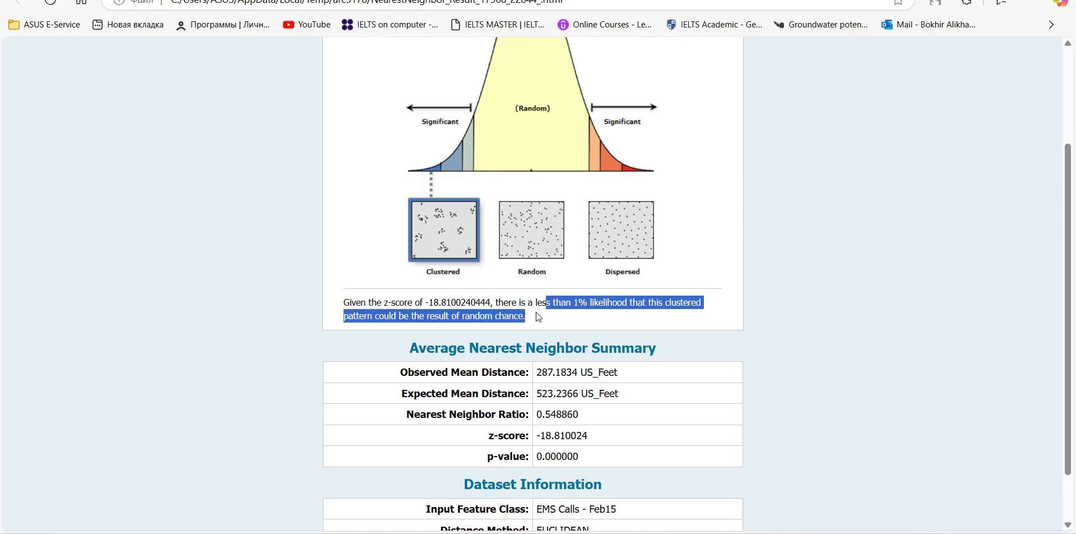
left_click(578, 303)
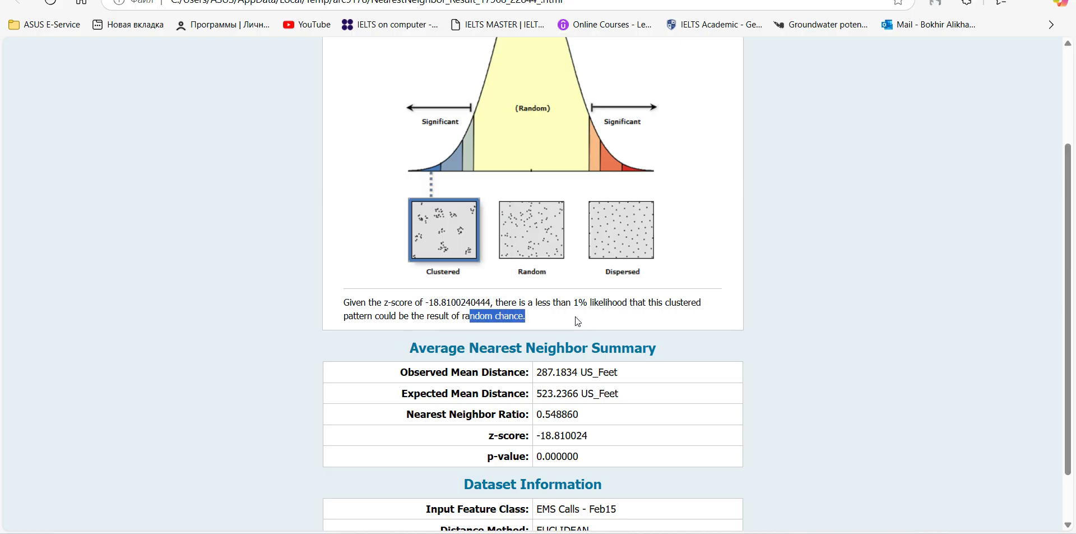
left_click(546, 301)
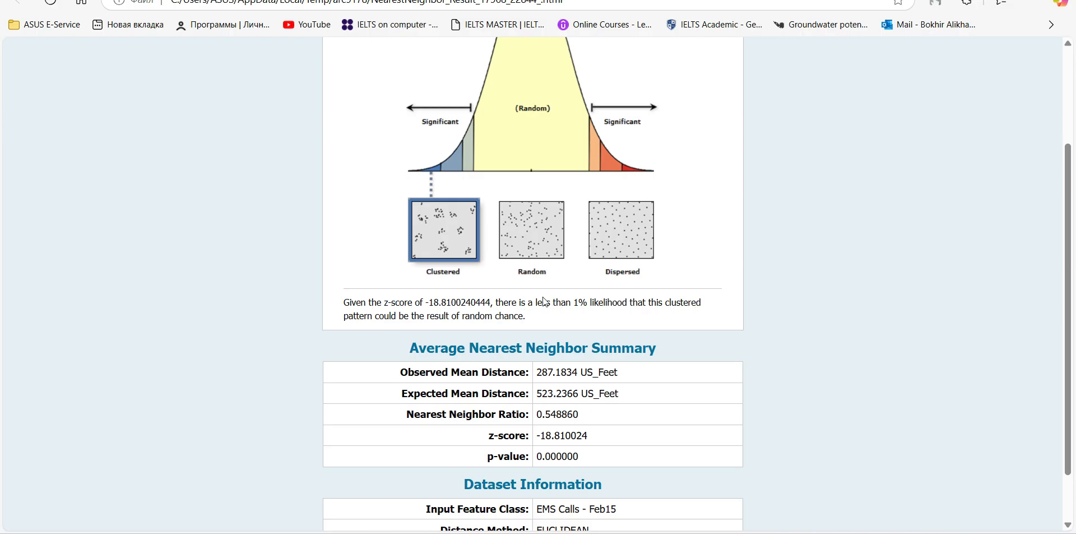
scroll(437, 243, "up", 3)
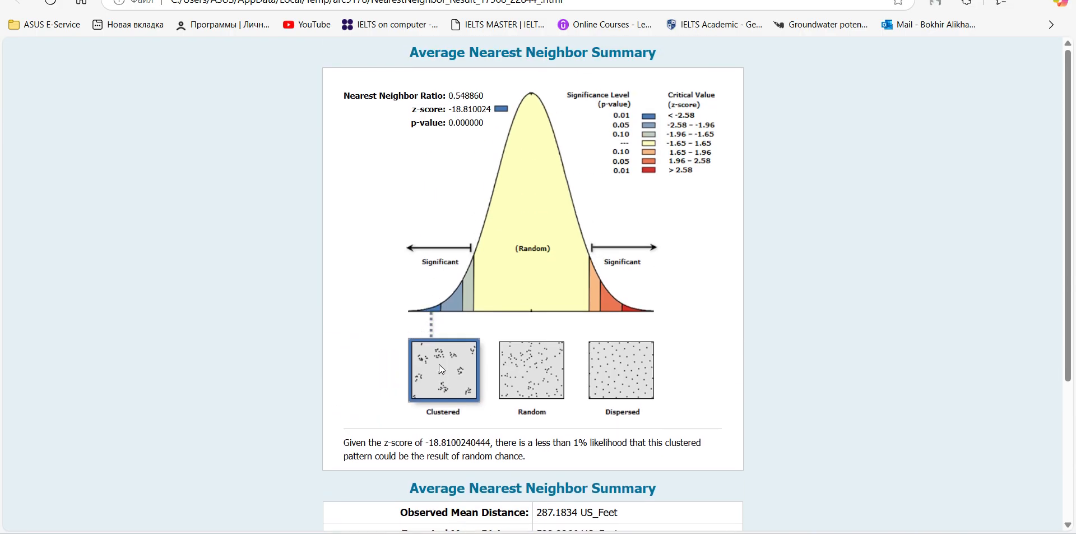
scroll(533, 379, "down", 3)
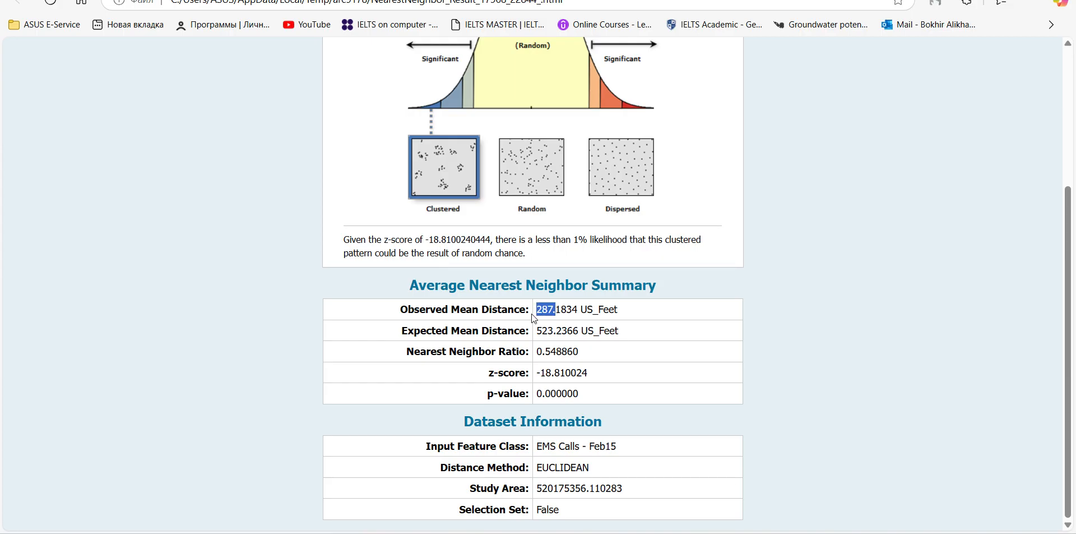
left_click_drag(534, 330, 567, 357)
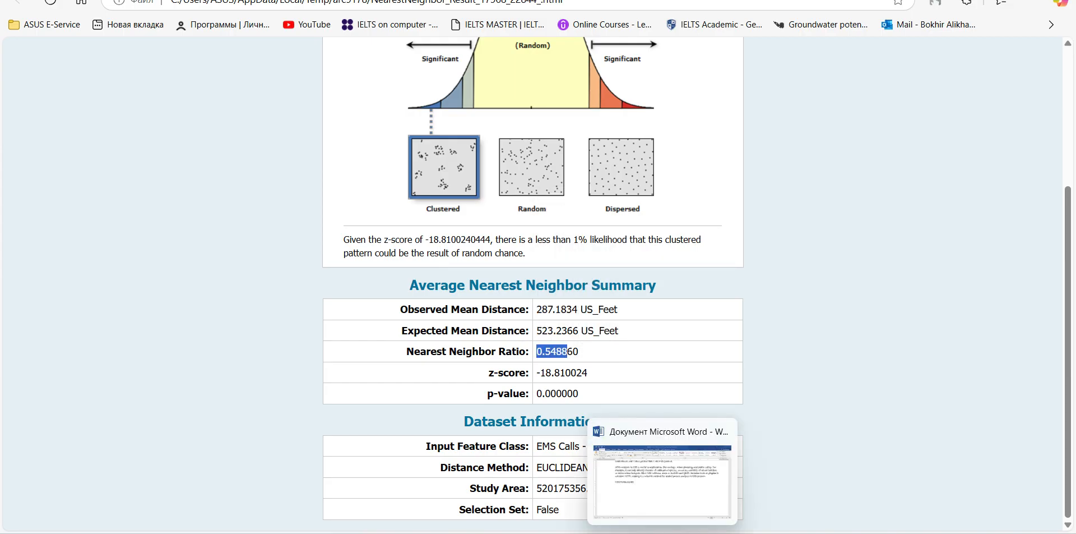
Switch to the Word document, read how Nearest Neighbor Ratio values are interpreted in the first paragraph, and return to the report in the browser
left_click(664, 493)
scroll(403, 356, "up", 2)
left_click(553, 325)
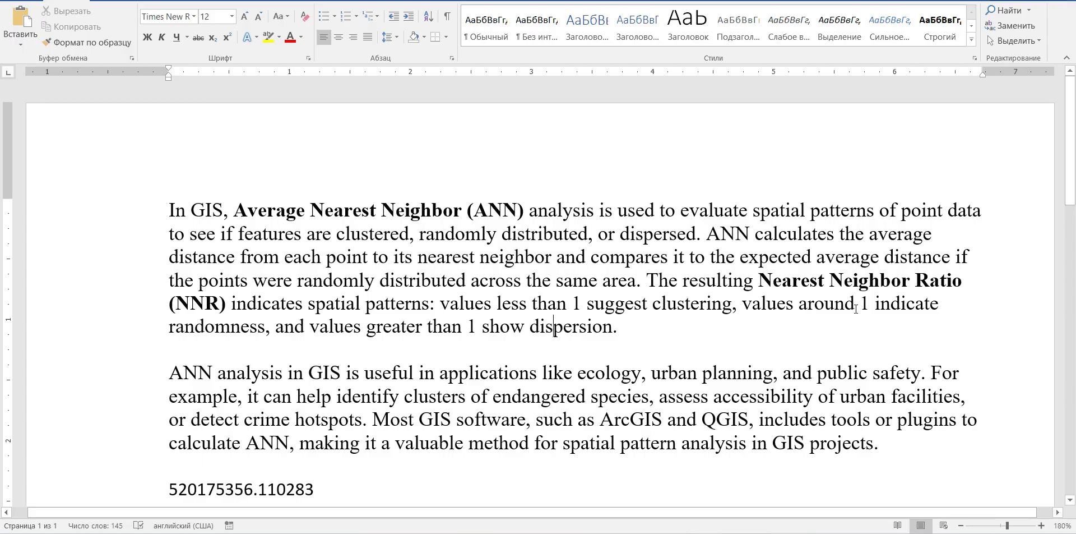
mouse_move(725, 531)
left_click(715, 471)
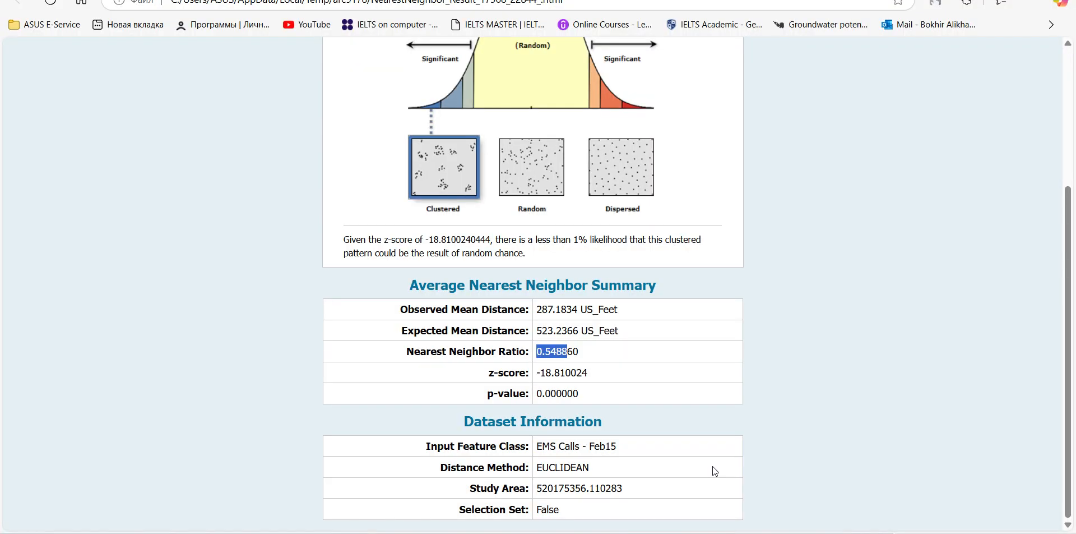
Recheck the report's pattern diagrams and Average Nearest Neighbor summary, and return to the ArcMap map layout
left_click(626, 358)
scroll(649, 431, "up", 1)
left_click(631, 533)
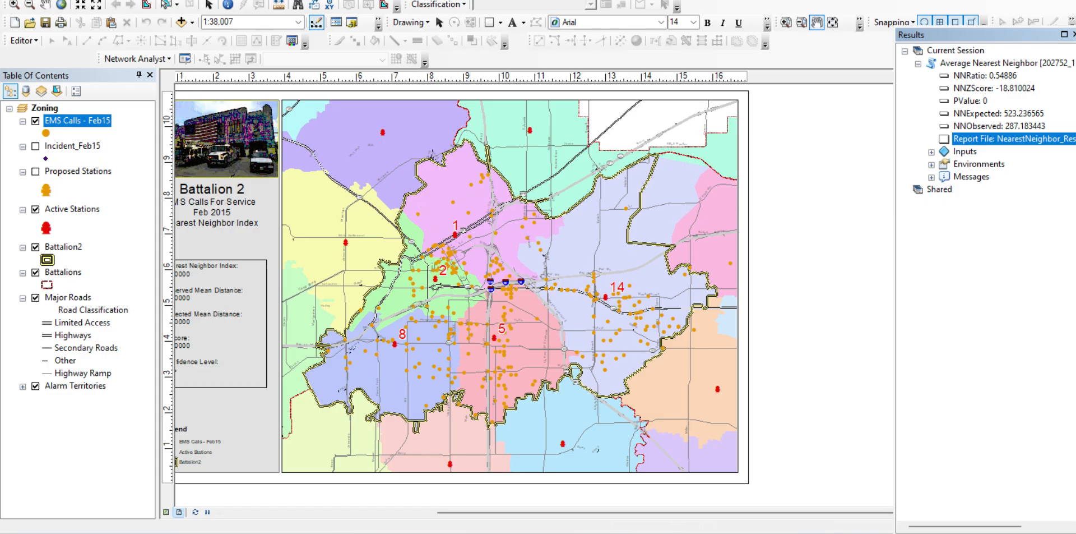
left_click(639, 532)
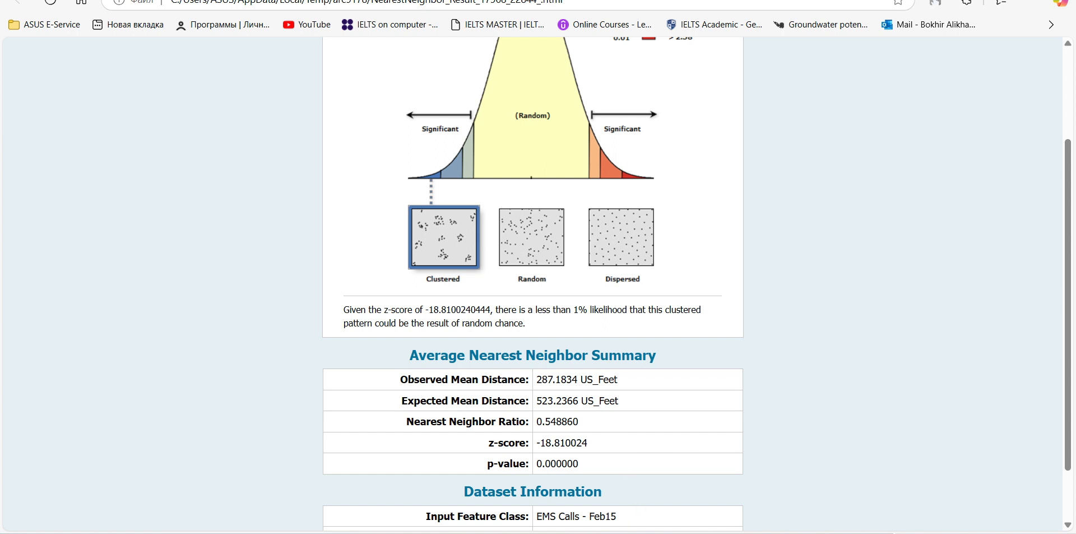
left_click(639, 533)
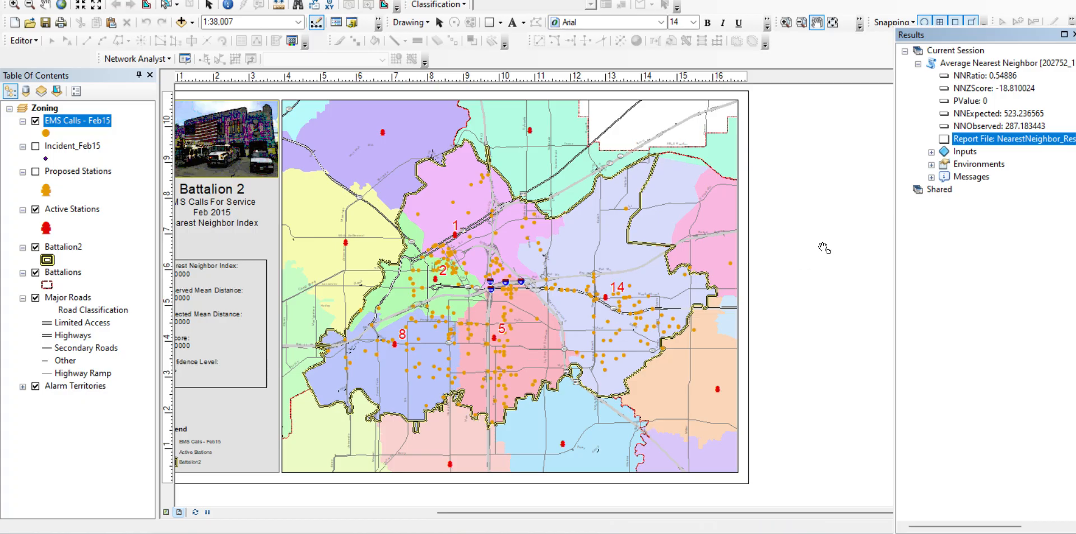
Review the p-value, z-score, nearest neighbor ratio and expected distance entries of the Average Nearest Neighbor result
left_click(982, 101)
left_click(994, 90)
left_click(982, 78)
left_click(973, 92)
left_click(971, 115)
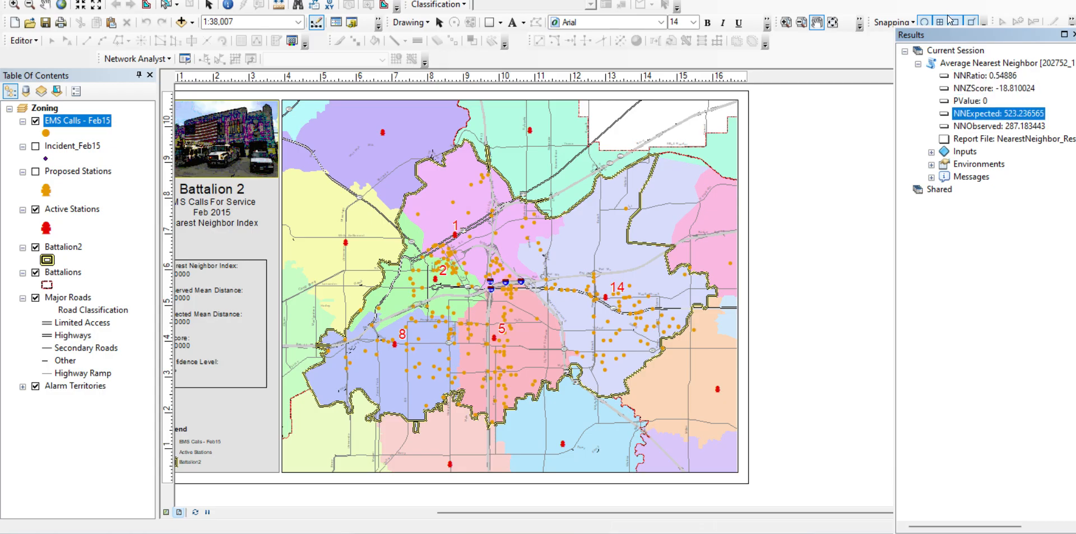
Move the floating Results window down so it clears the toolbars, and return focus to the main ArcMap window
left_click_drag(947, 34, 941, 64)
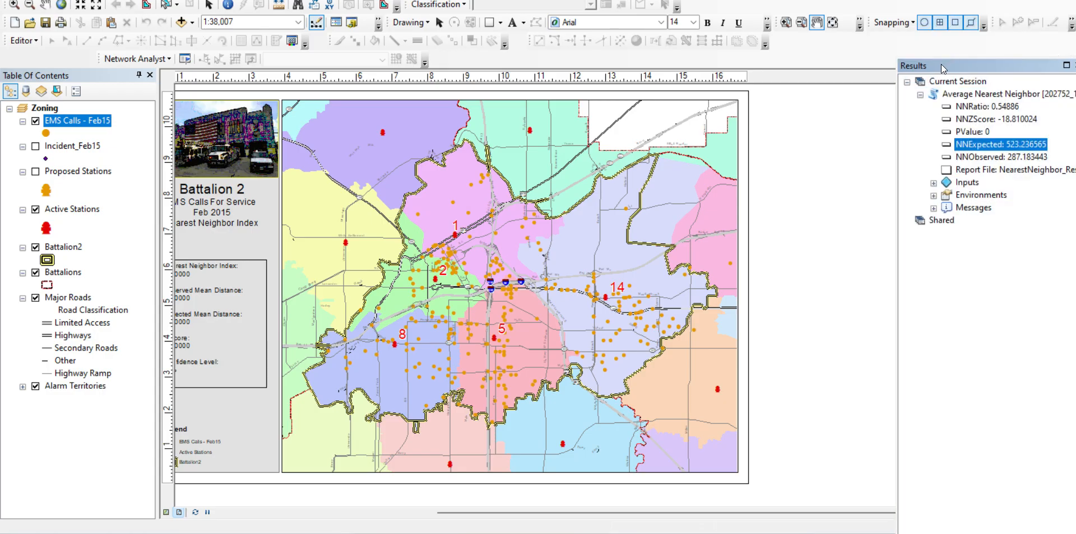
left_click_drag(955, 56, 952, 75)
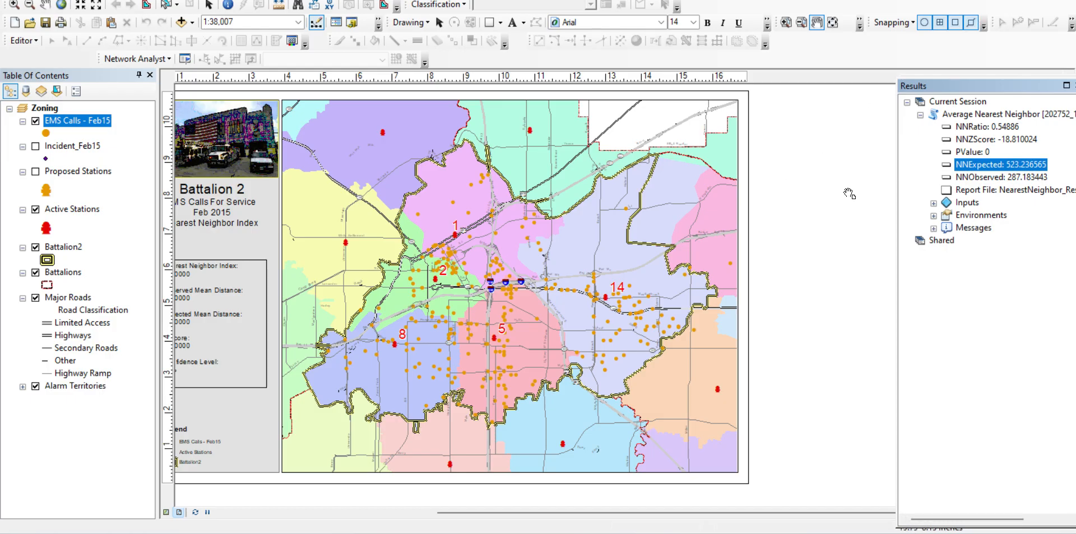
left_click(1002, 0)
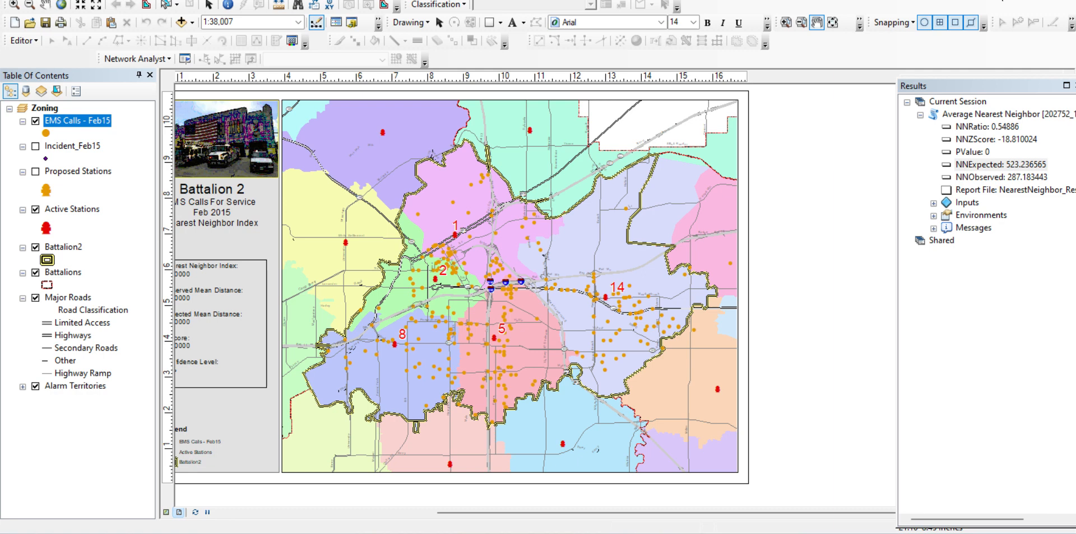